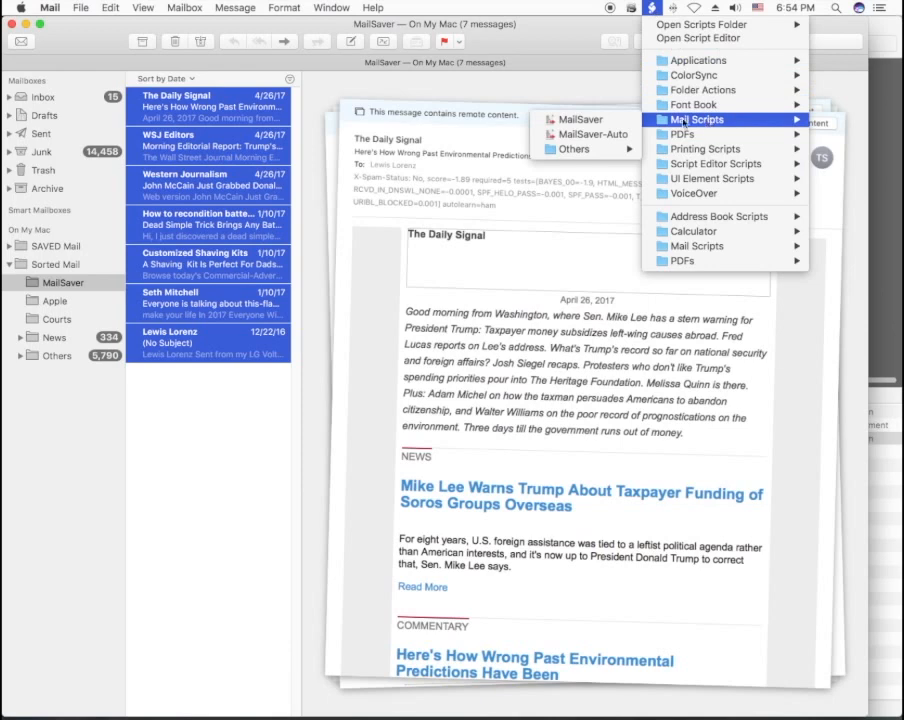
# Run the MailSaver script on the selected messages with Raw Message Source (EML) as the output file type.
pyautogui.click(613, 121)
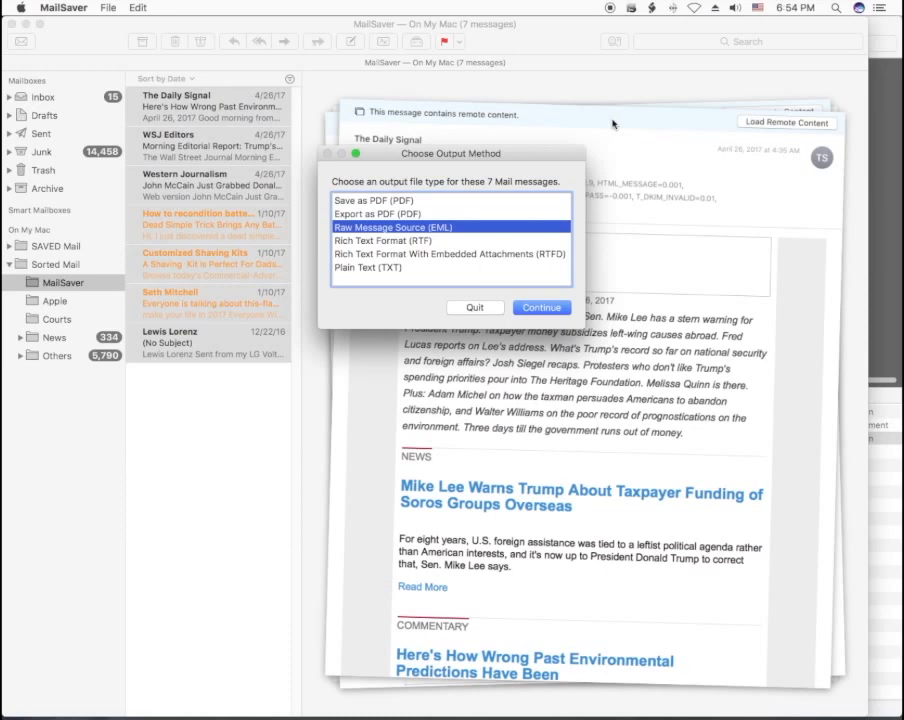
pyautogui.click(442, 215)
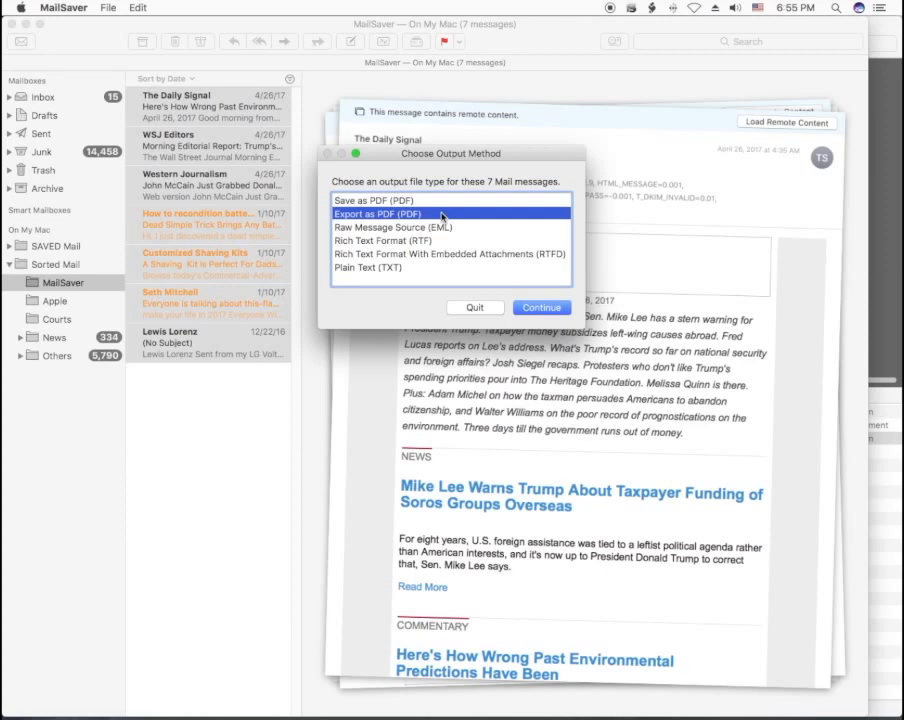
pyautogui.press('Down')
pyautogui.press('Down')
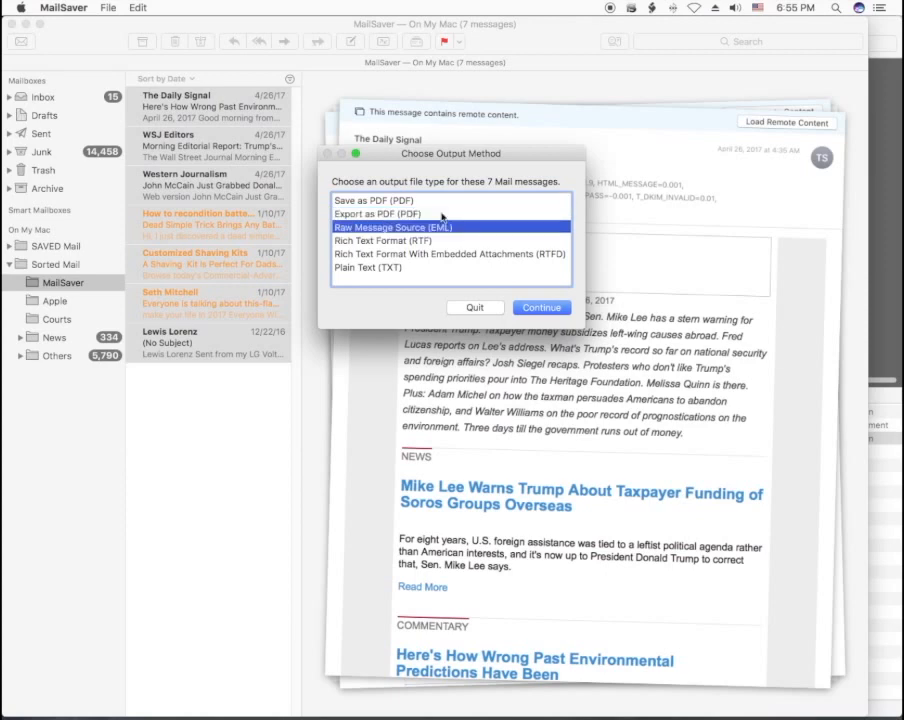
pyautogui.press('Down')
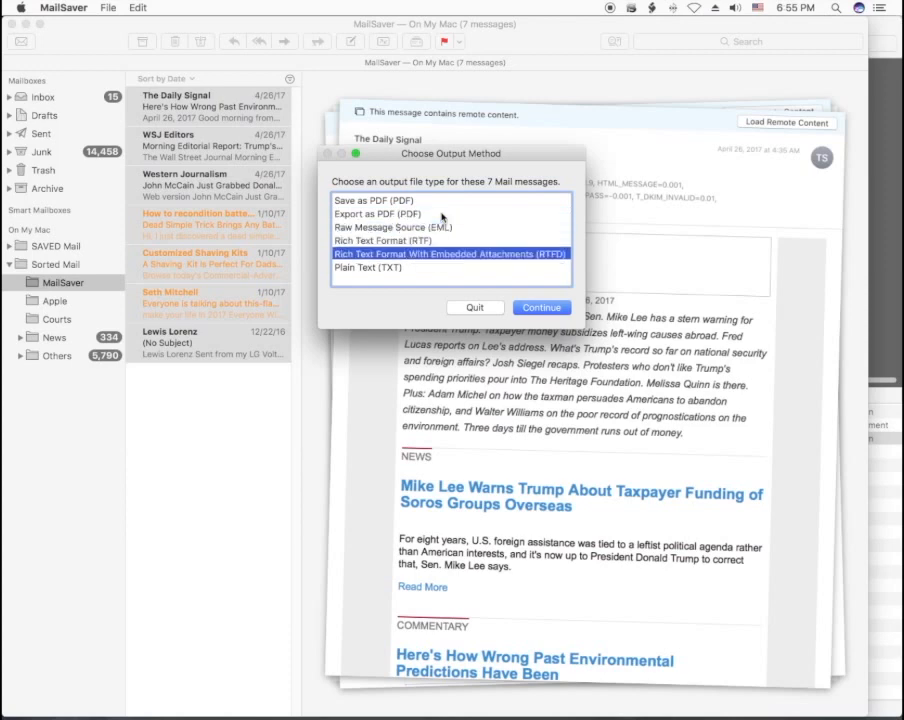
pyautogui.press('Down')
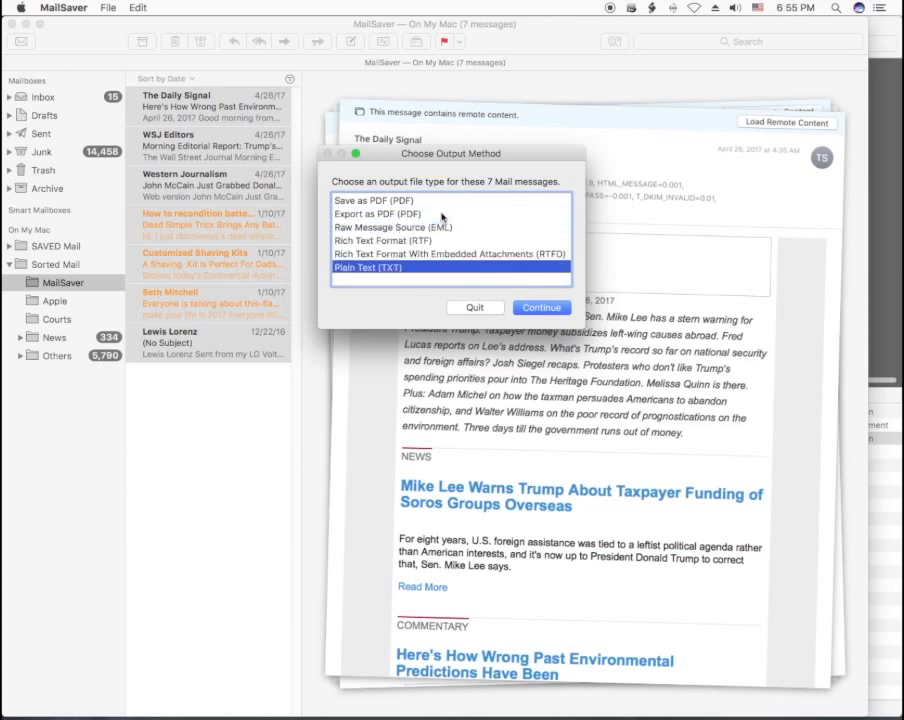
pyautogui.press('Up')
pyautogui.press('Up')
pyautogui.press('Up')
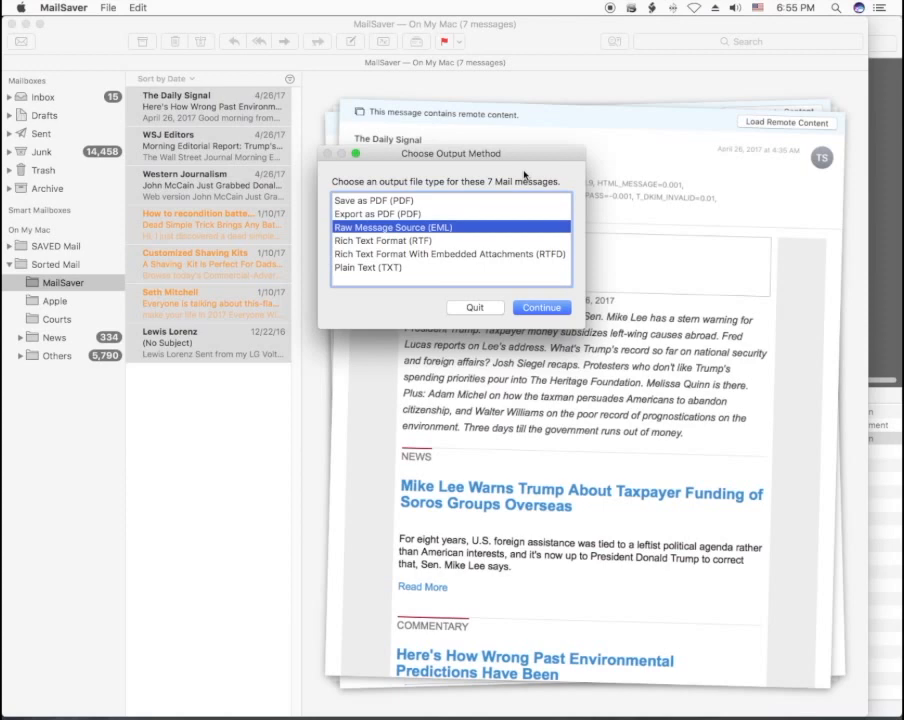
pyautogui.click(541, 308)
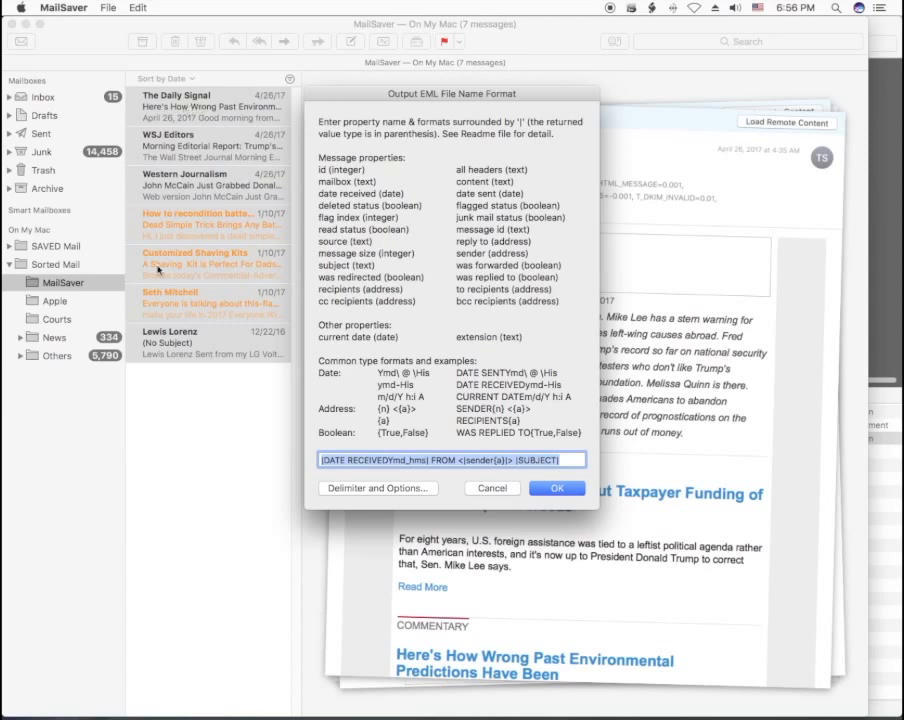
# Set the format string delimiter for the EML file names to "::".
pyautogui.click(364, 460)
pyautogui.click(425, 459)
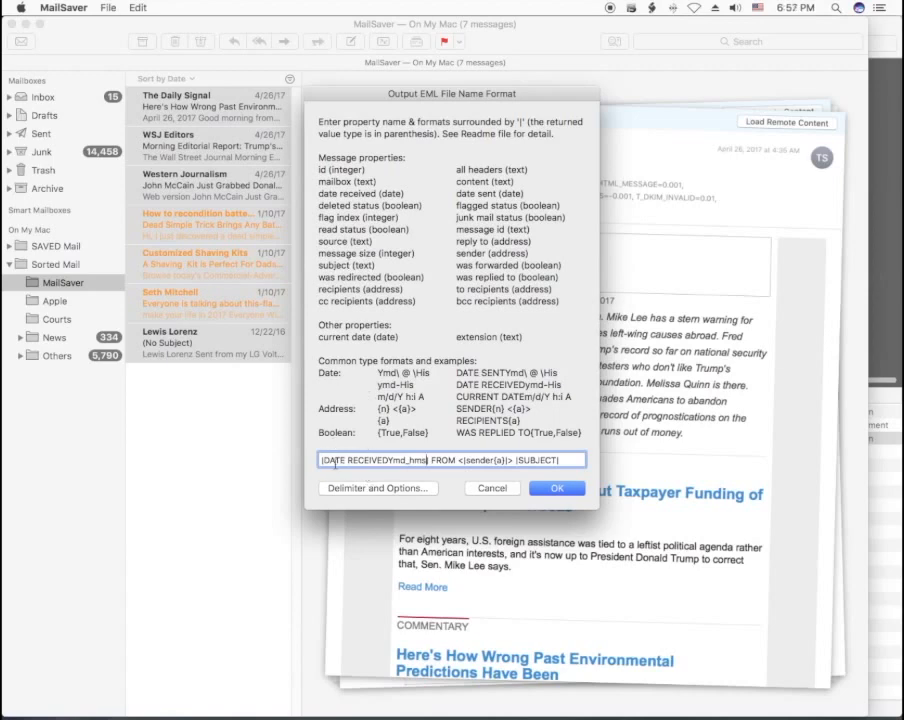
pyautogui.moveTo(321, 463); pyautogui.dragTo(428, 461)
pyautogui.click(338, 490)
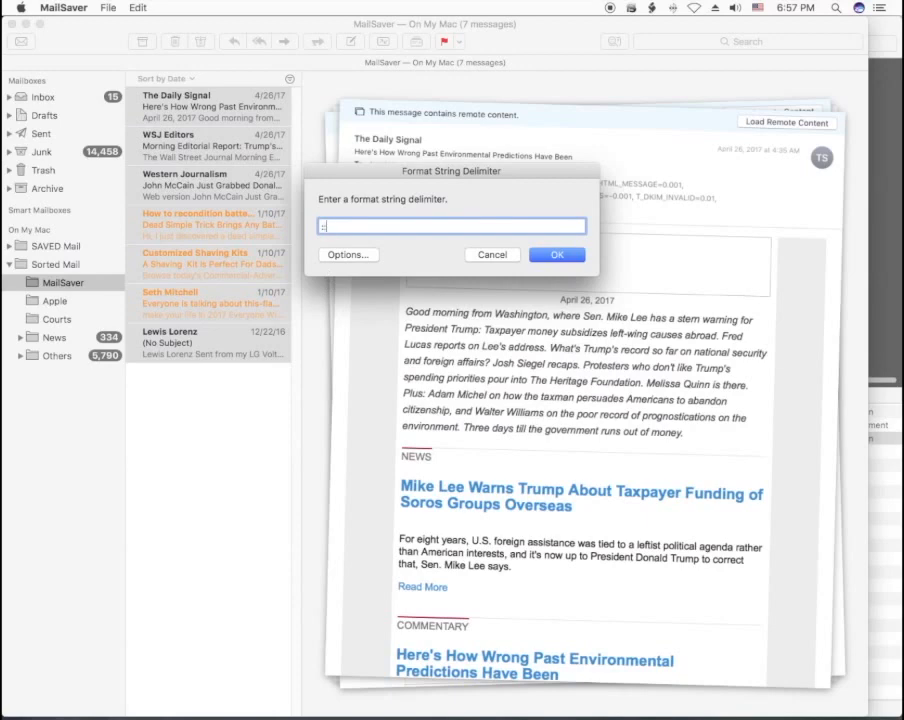
pyautogui.write(':')
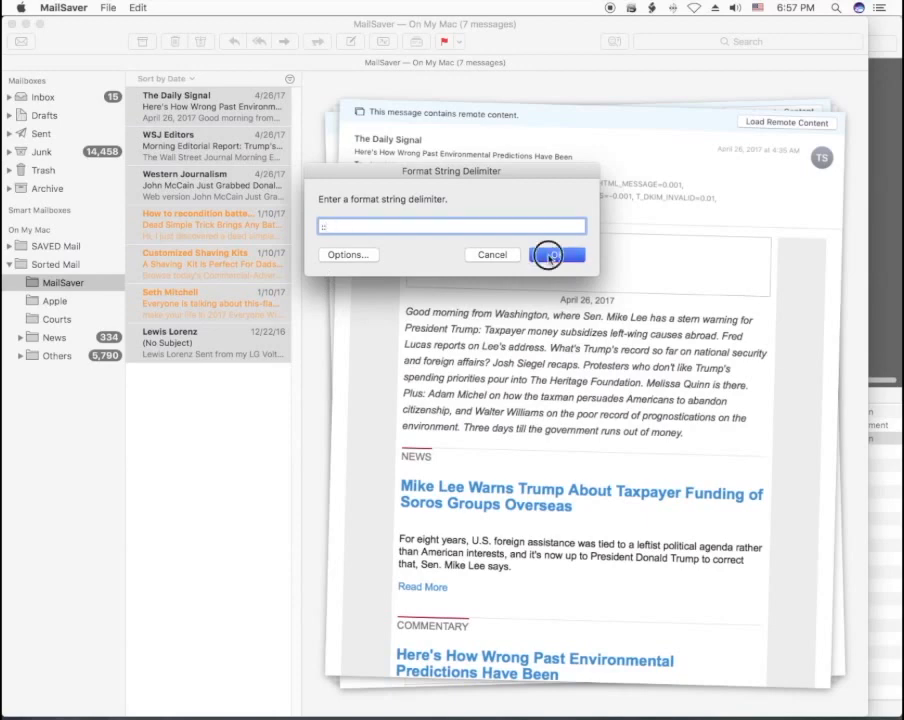
pyautogui.click(550, 254)
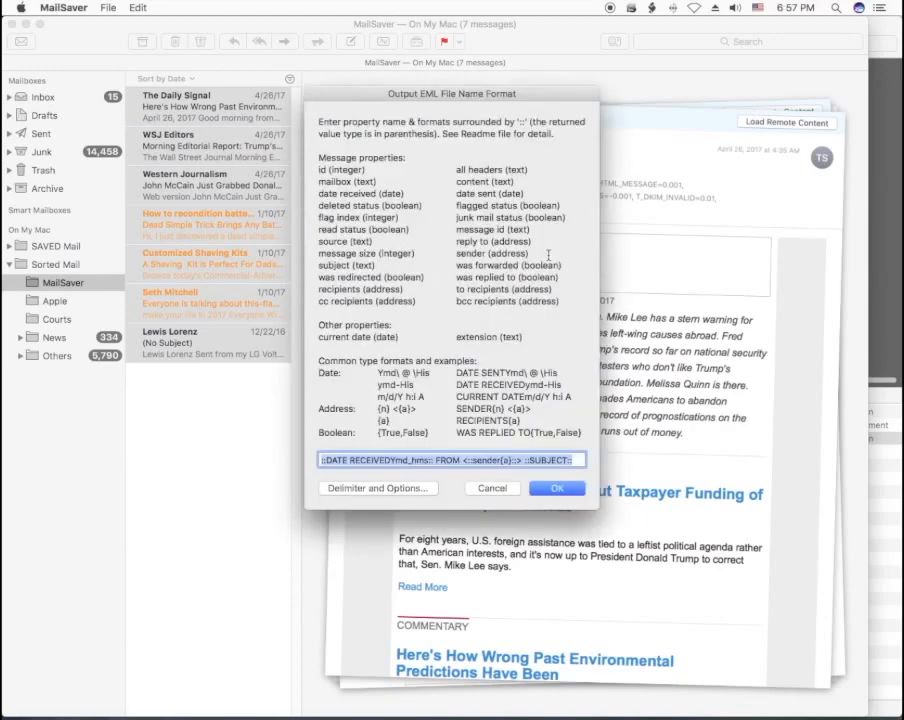
# Clear the custom format string delimiter to restore the default one in the file name format.
pyautogui.click(575, 460)
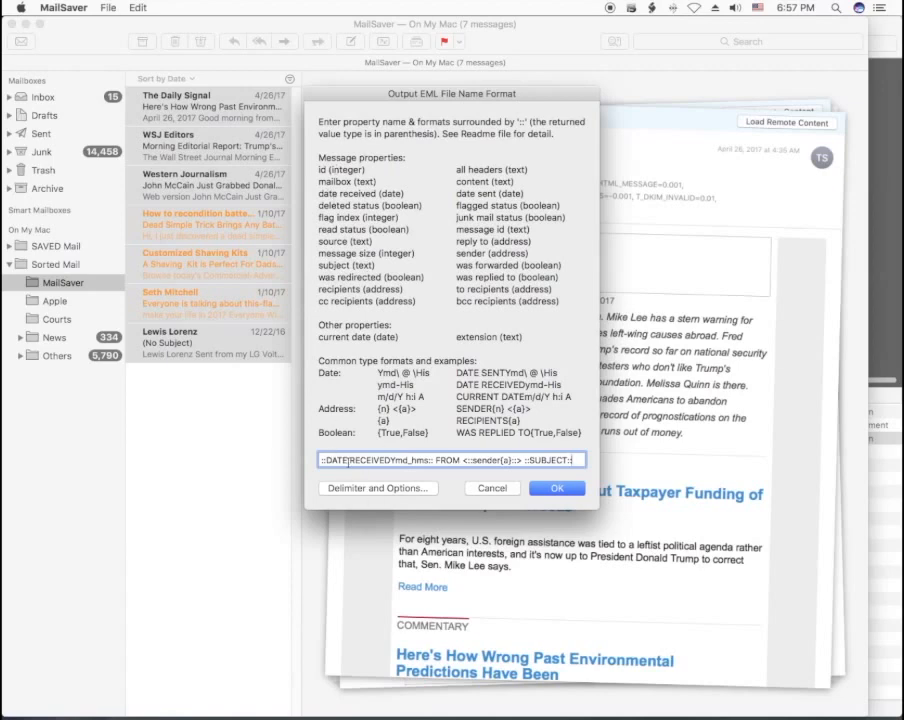
pyautogui.click(352, 488)
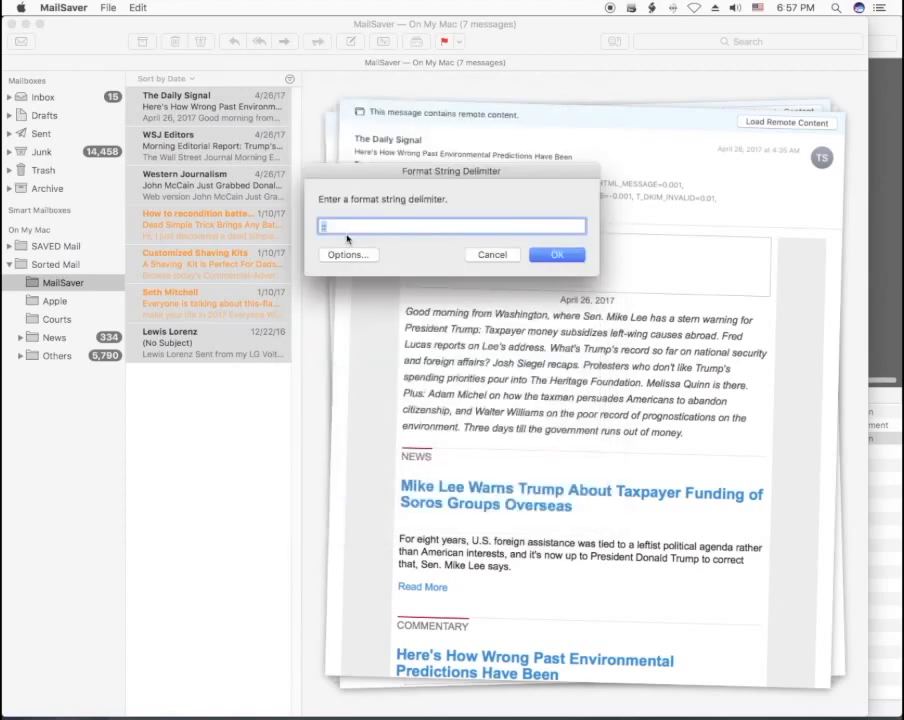
pyautogui.press('BackSpace')
pyautogui.click(540, 254)
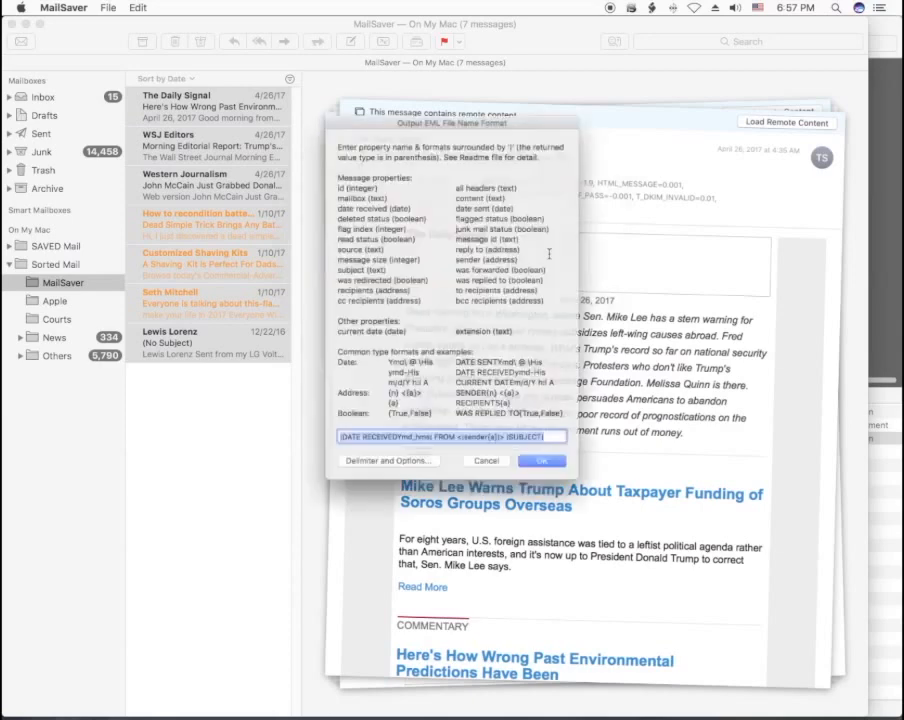
# Try selecting Don't Sort Messages and Don't Save Attachments in MailSaver's change options, and deselect both.
pyautogui.click(341, 459)
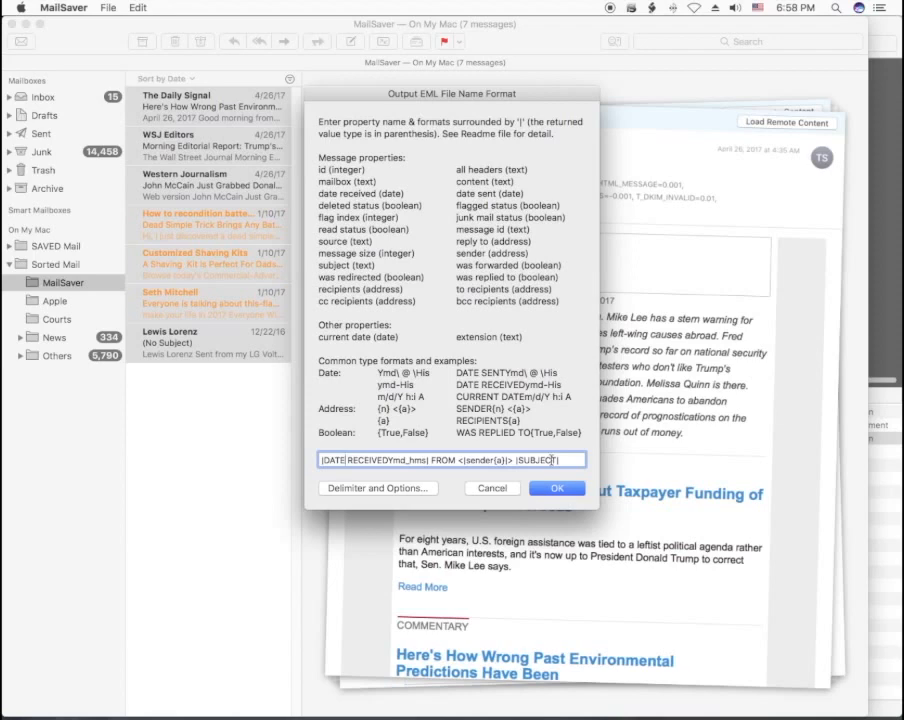
pyautogui.click(410, 487)
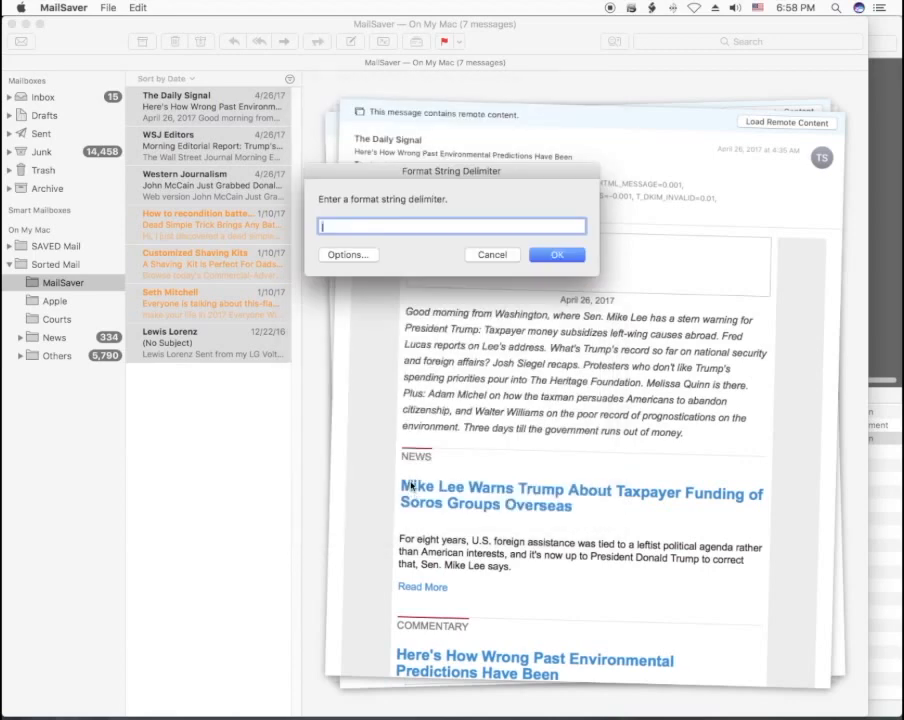
pyautogui.click(348, 254)
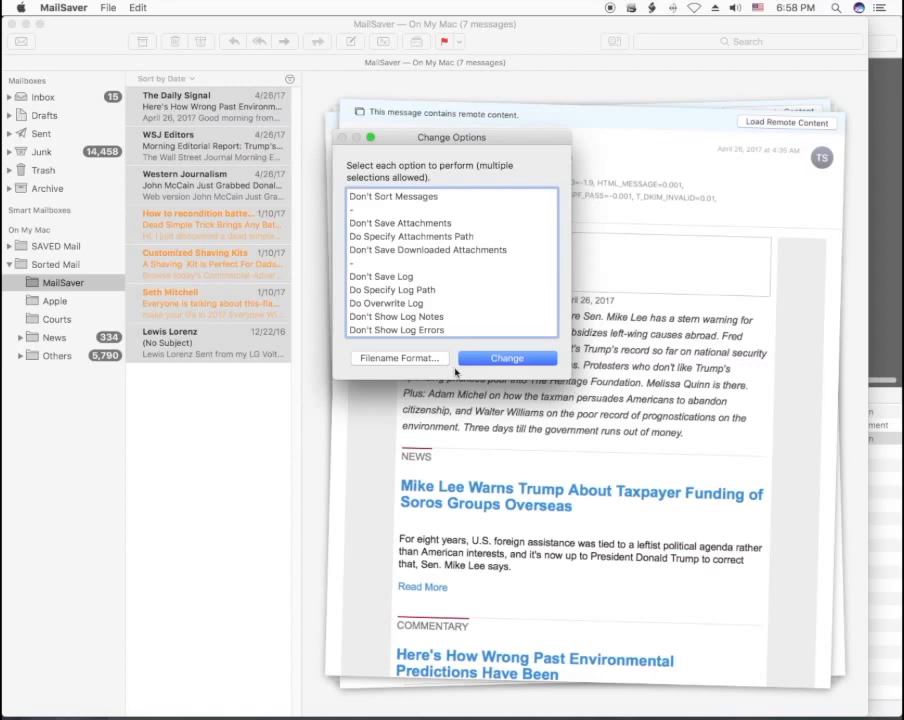
pyautogui.click(389, 198)
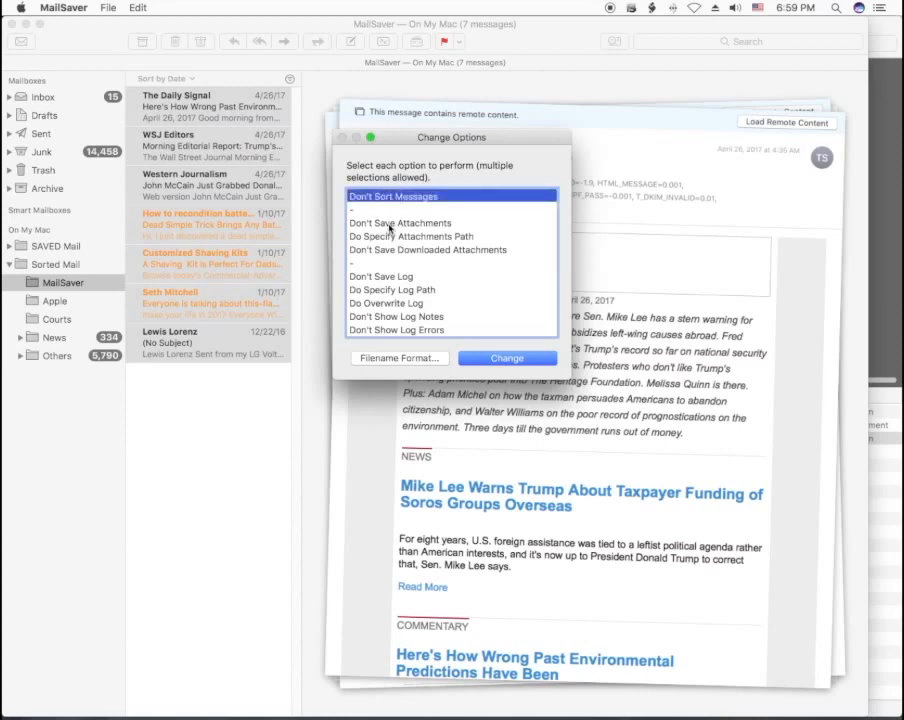
pyautogui.keyDown('super'); pyautogui.click(390, 223); pyautogui.keyUp('super')
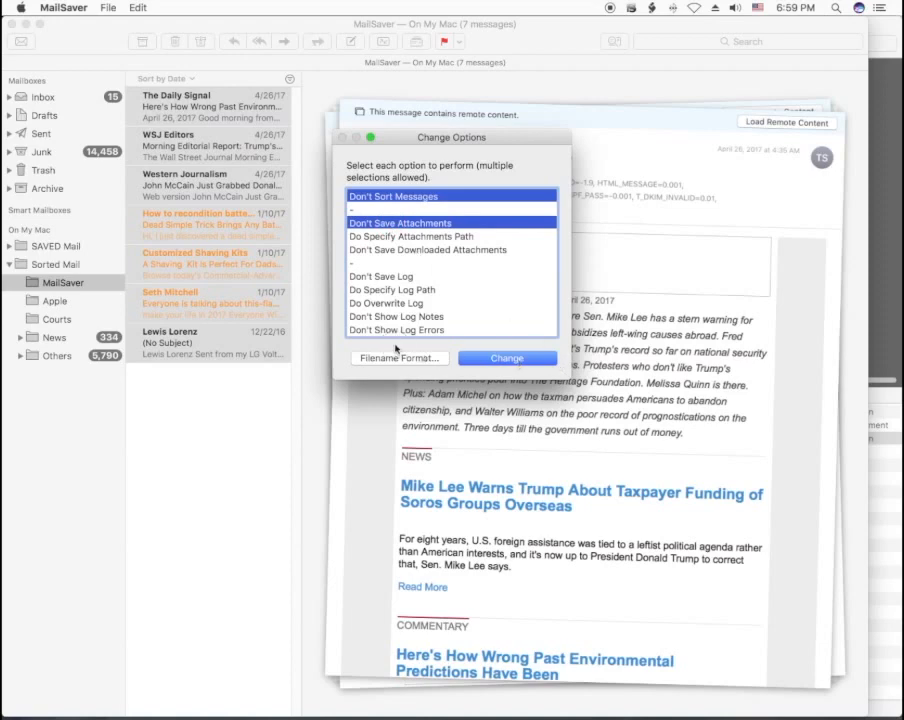
pyautogui.keyDown('super'); pyautogui.click(419, 224); pyautogui.keyUp('super')
pyautogui.keyDown('super'); pyautogui.click(405, 196); pyautogui.keyUp('super')
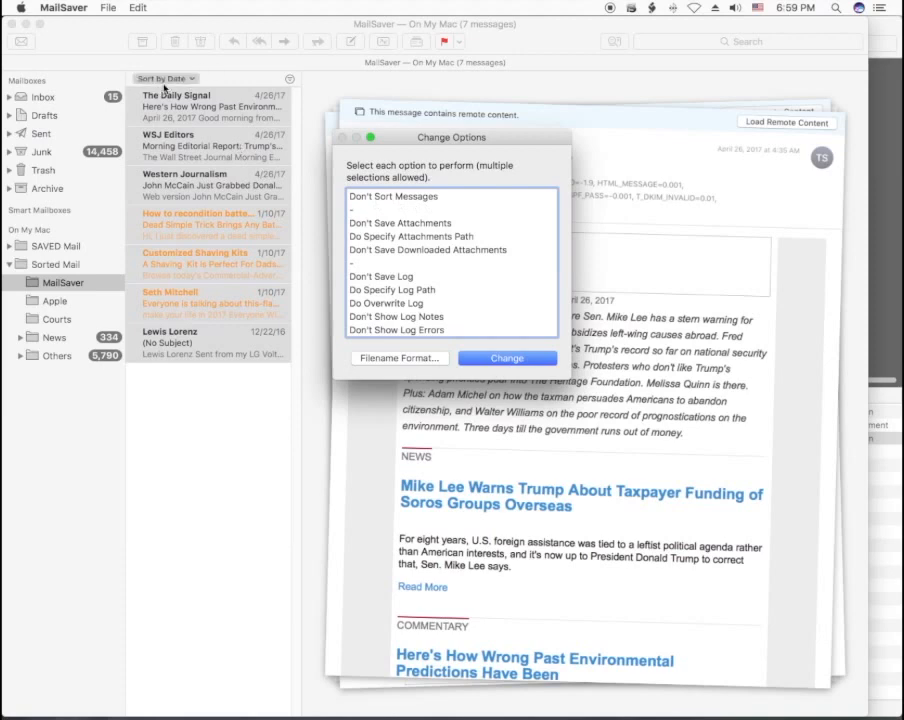
# Switch to Mail to view the message list's sorting choices, and return to MailSaver.
pyautogui.click(222, 486)
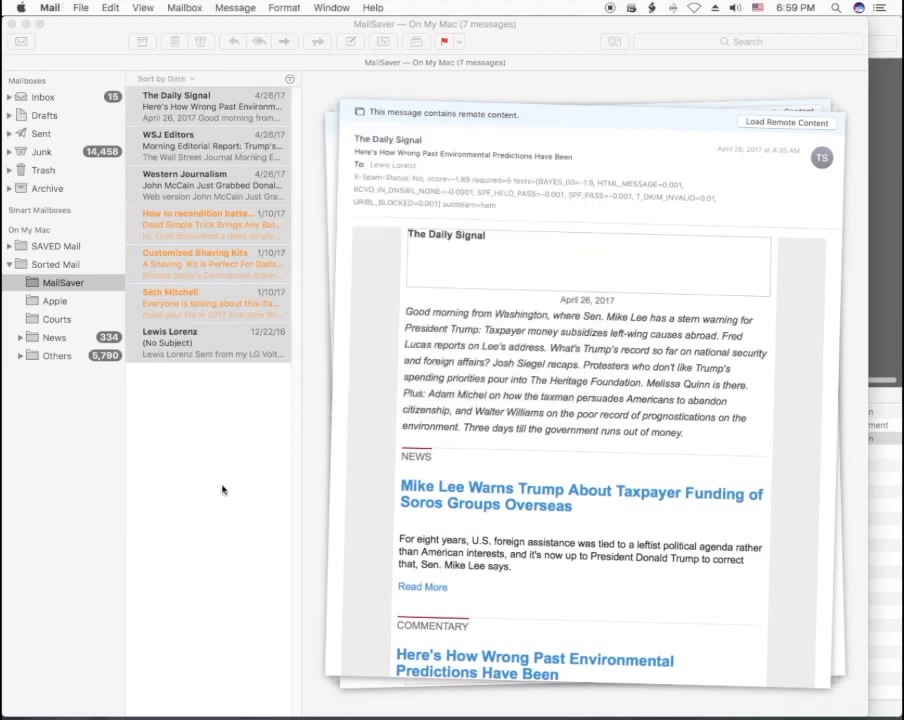
pyautogui.click(172, 79)
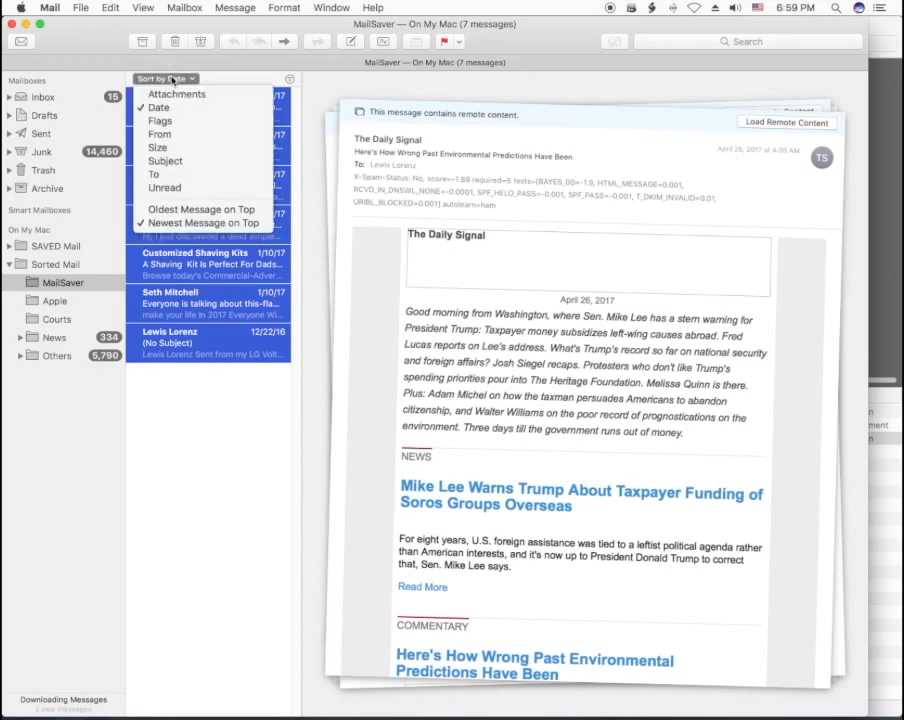
pyautogui.click(212, 484)
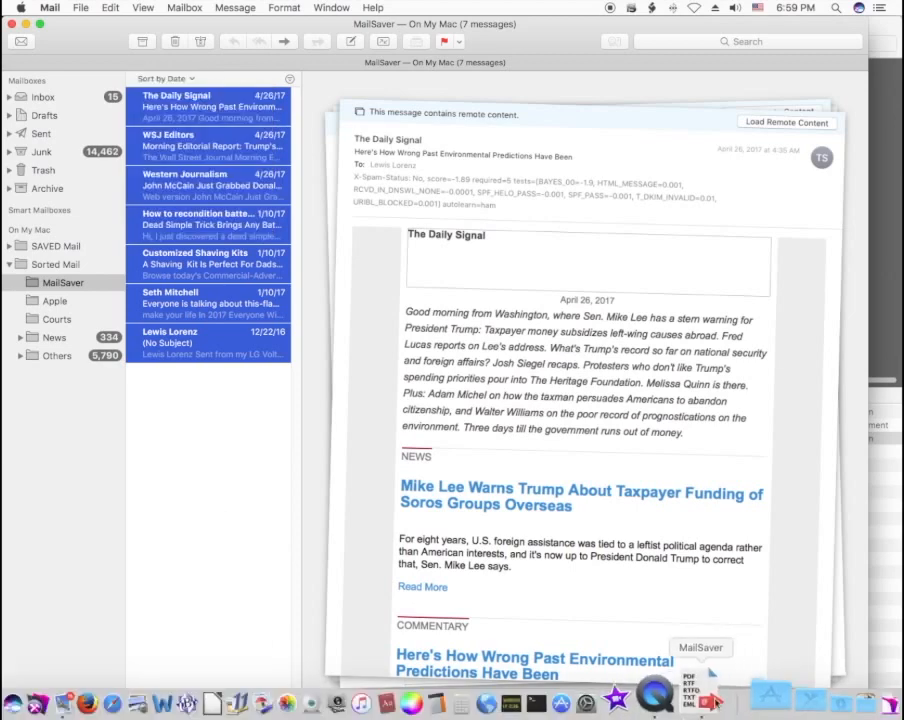
pyautogui.click(710, 702)
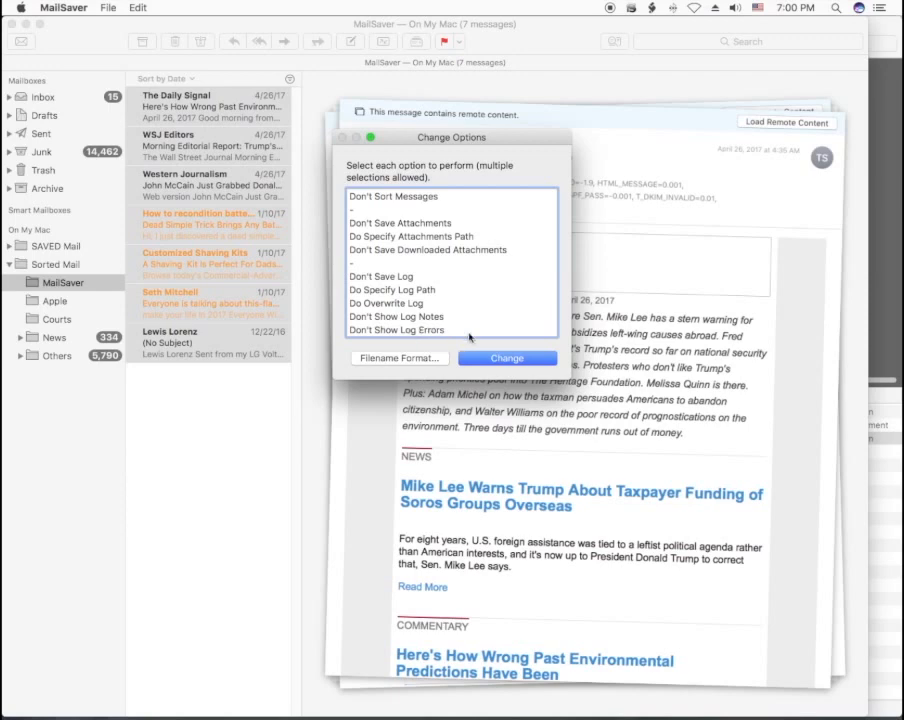
# Accept the existing file name format and choose a new Desktop folder named "MailSaver Files" as the save location.
pyautogui.click(395, 357)
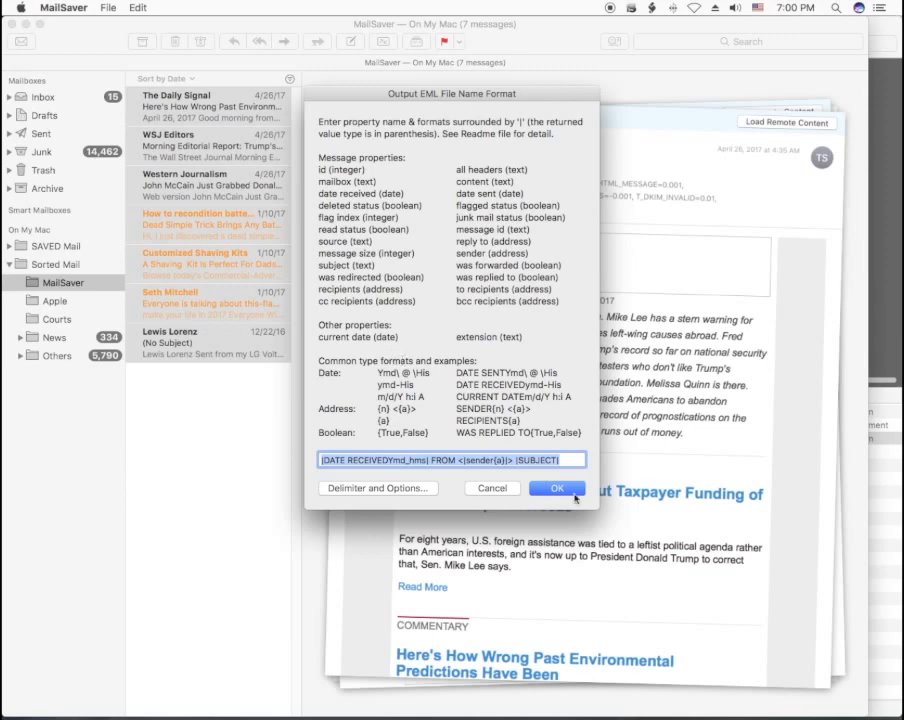
pyautogui.click(556, 489)
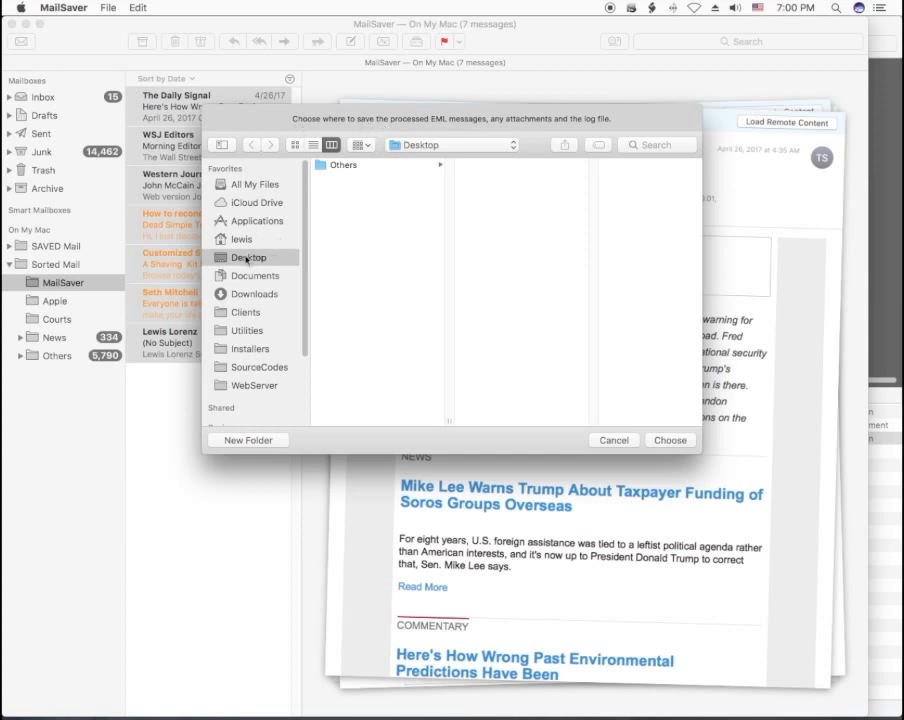
pyautogui.click(249, 441)
pyautogui.write('M')
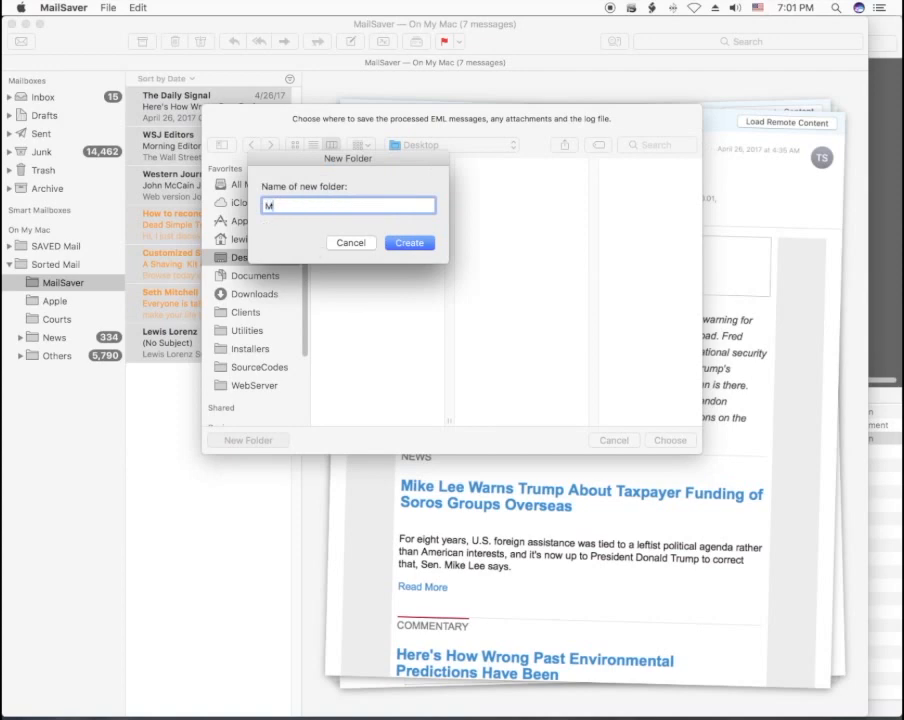
pyautogui.write('ailSaver Files')
pyautogui.click(416, 242)
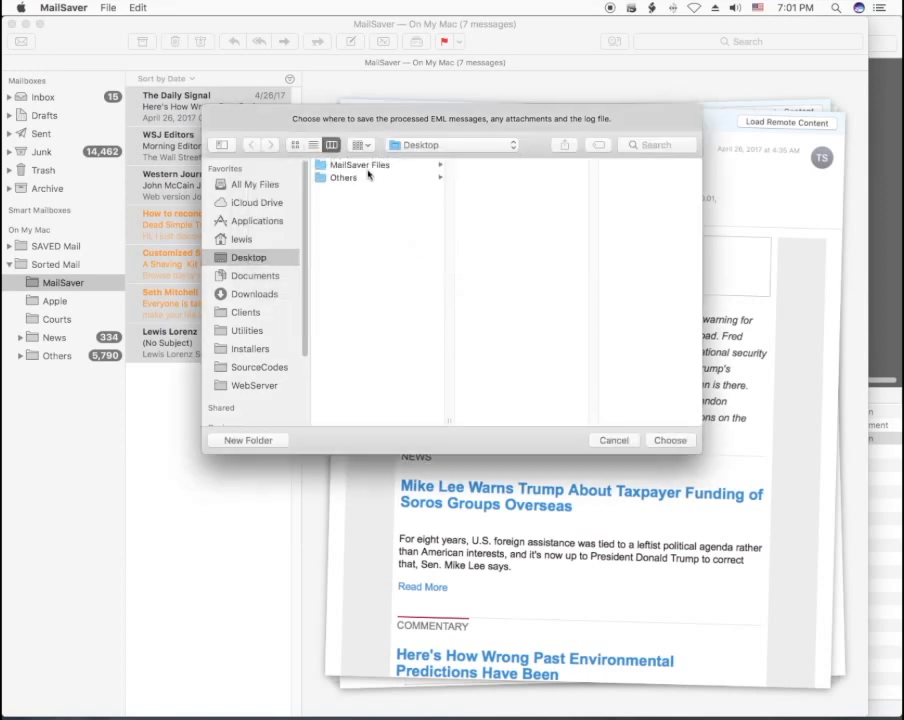
pyautogui.click(362, 165)
pyautogui.click(670, 440)
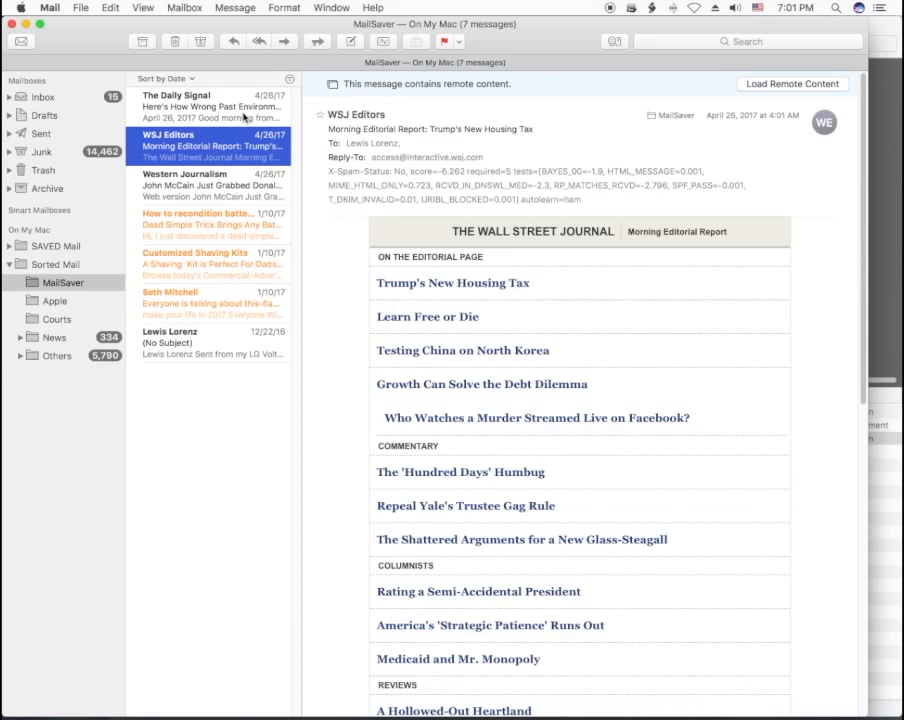
# Save the WSJ Editors message to the Desktop as "1202175" in Raw Message Source format.
pyautogui.press('super+shift+s')
pyautogui.write('120215')
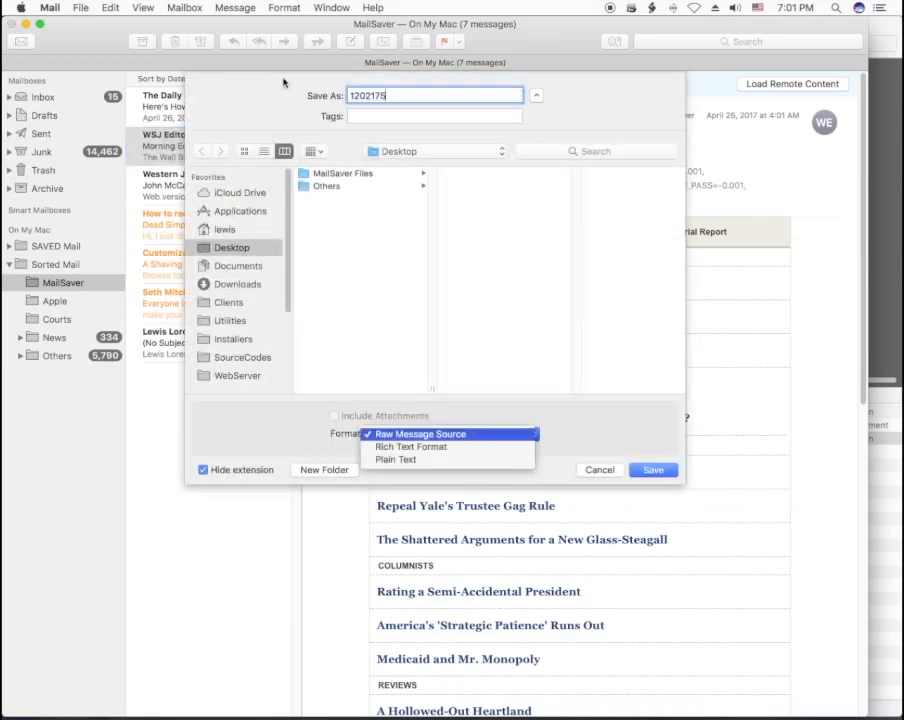
pyautogui.press('Return')
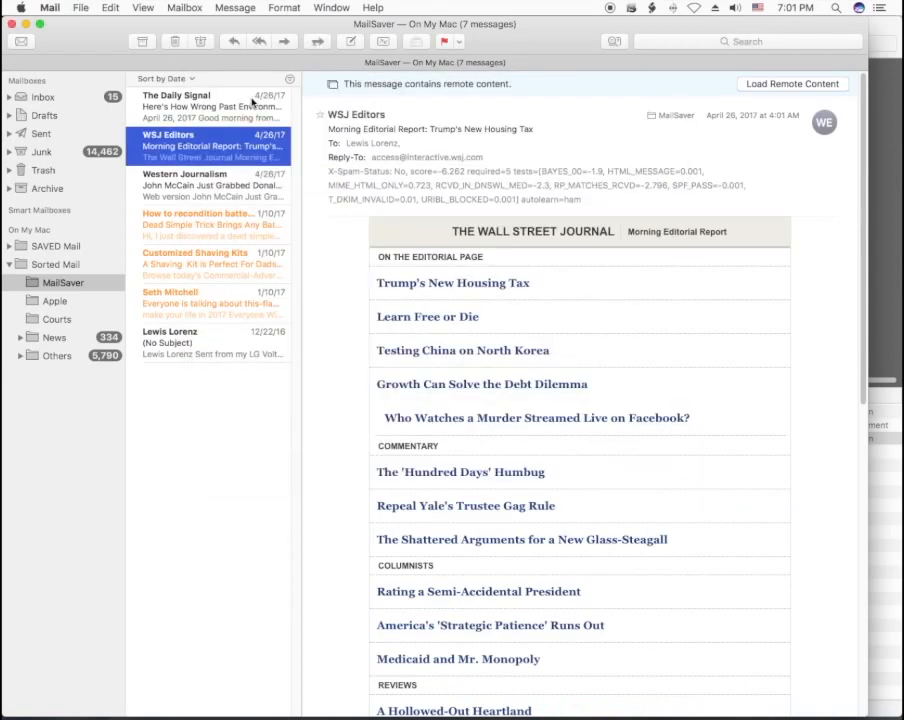
# Save the Western Journalism message to the Desktop as "1202174" in Raw Message Source format.
pyautogui.press('Down')
pyautogui.press('super+shift+s')
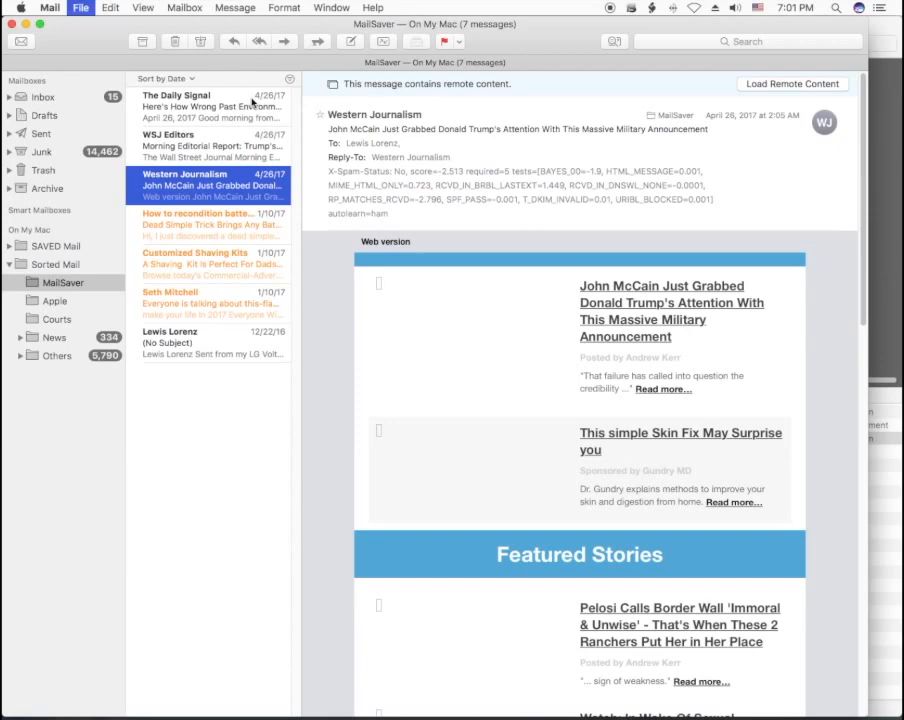
pyautogui.write('1202174')
pyautogui.press('Tab')
pyautogui.press('space')
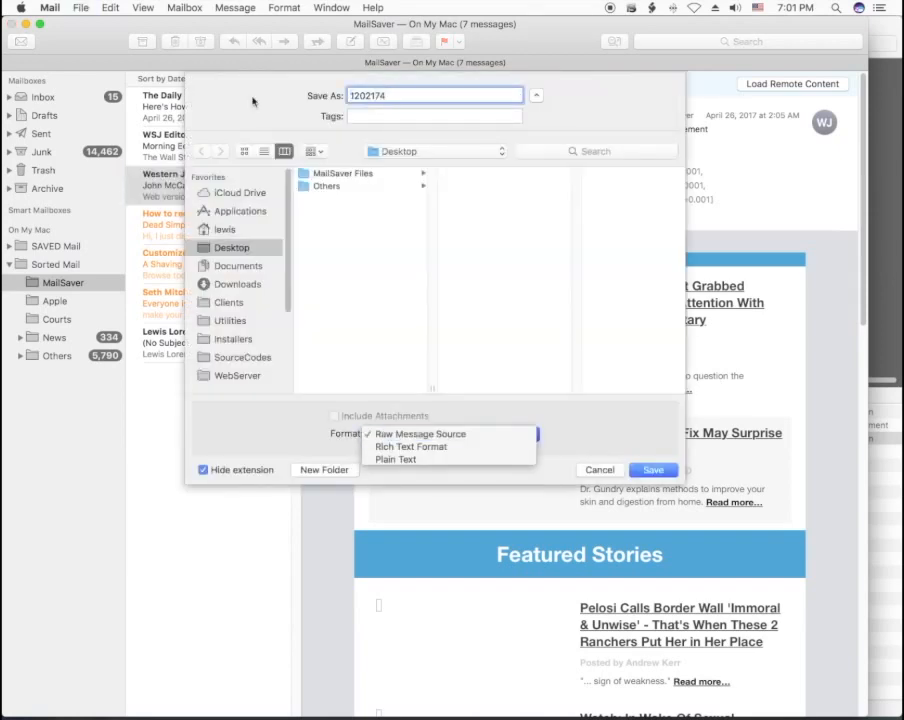
pyautogui.press('Return')
pyautogui.press('Return')
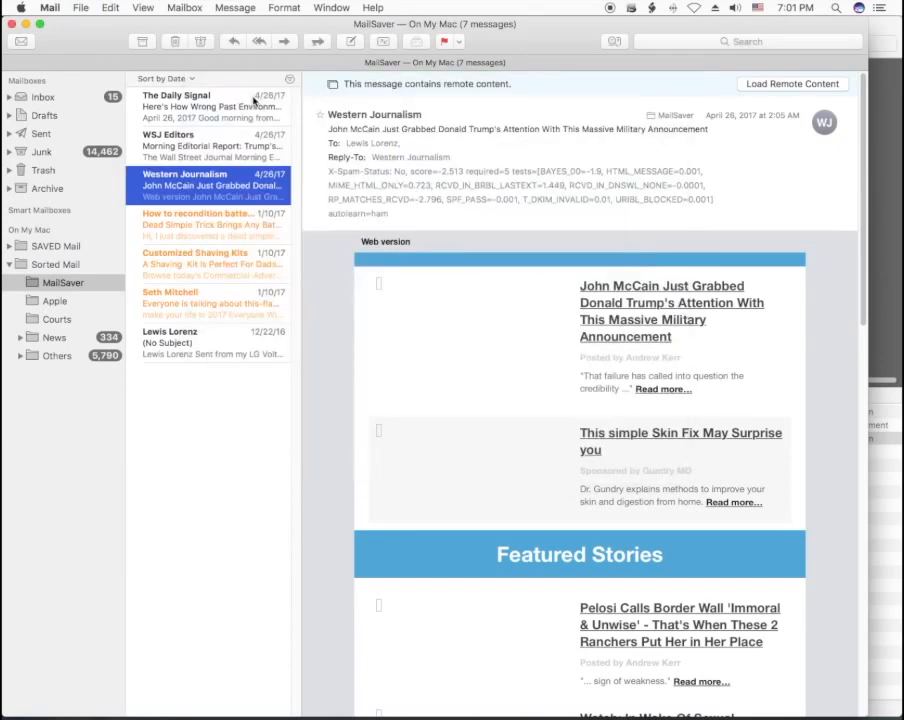
# Save the How to recondition battery message to the Desktop as "950711" in Raw Message Source format.
pyautogui.press('Down')
pyautogui.press('super+shift+s')
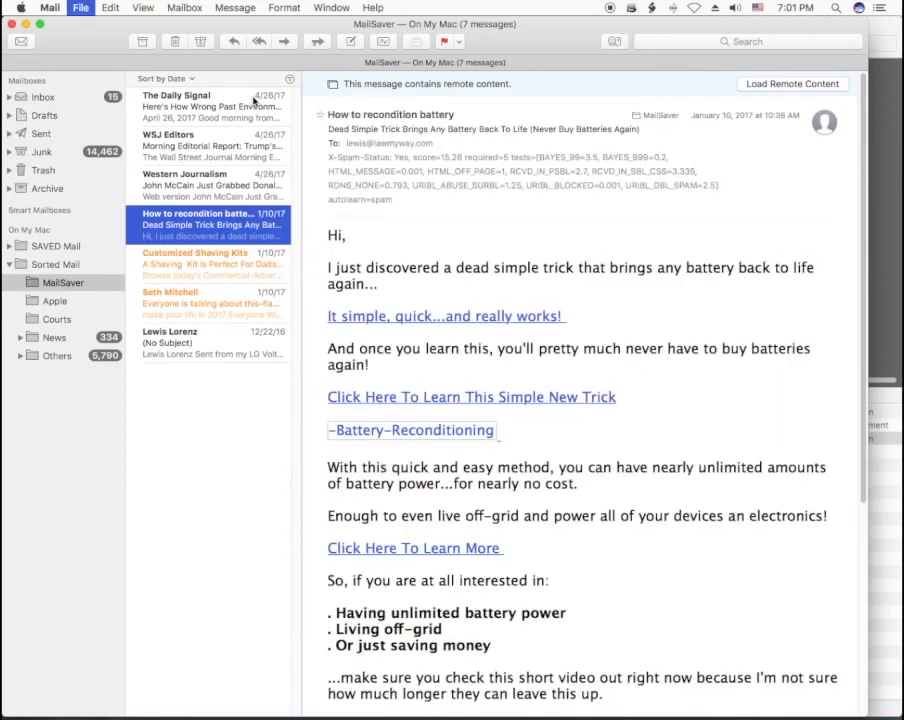
pyautogui.write('1202175')
pyautogui.press('Tab')
pyautogui.press('space')
pyautogui.press('Return')
pyautogui.press('Return')
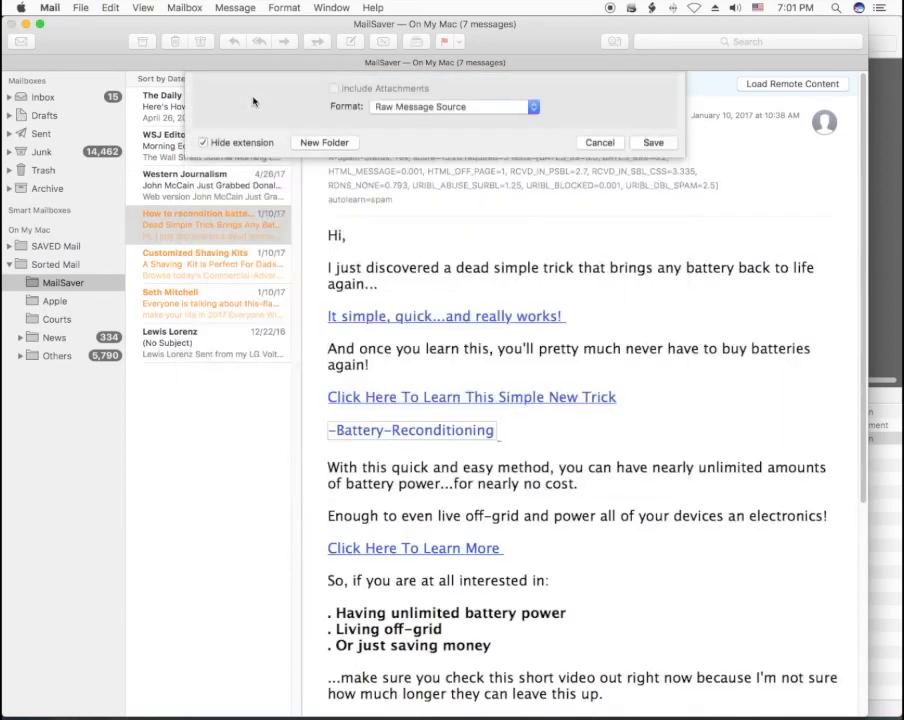
# Save the Customized Shaving Kits message to the Desktop as "1202179" in Raw Message Source format.
pyautogui.press('Down')
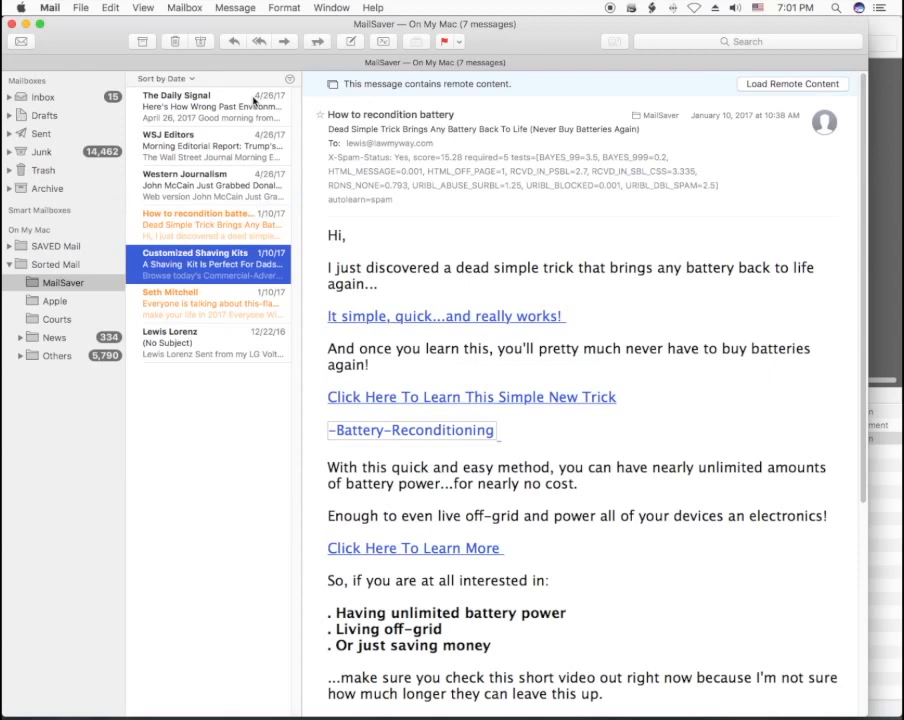
pyautogui.press('super+shift+s')
pyautogui.write('1202179')
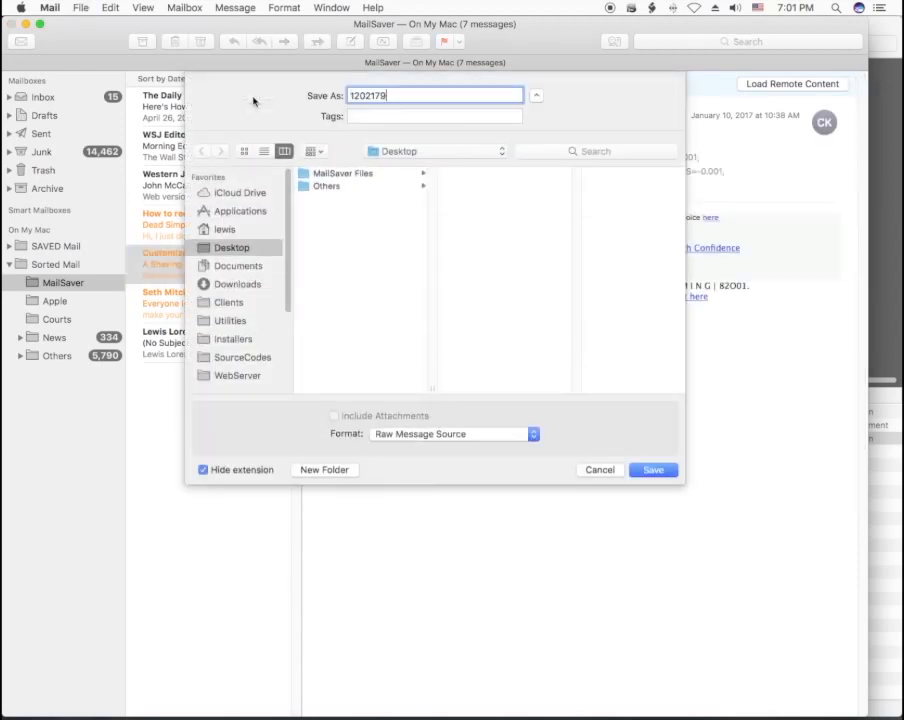
pyautogui.press('Return')
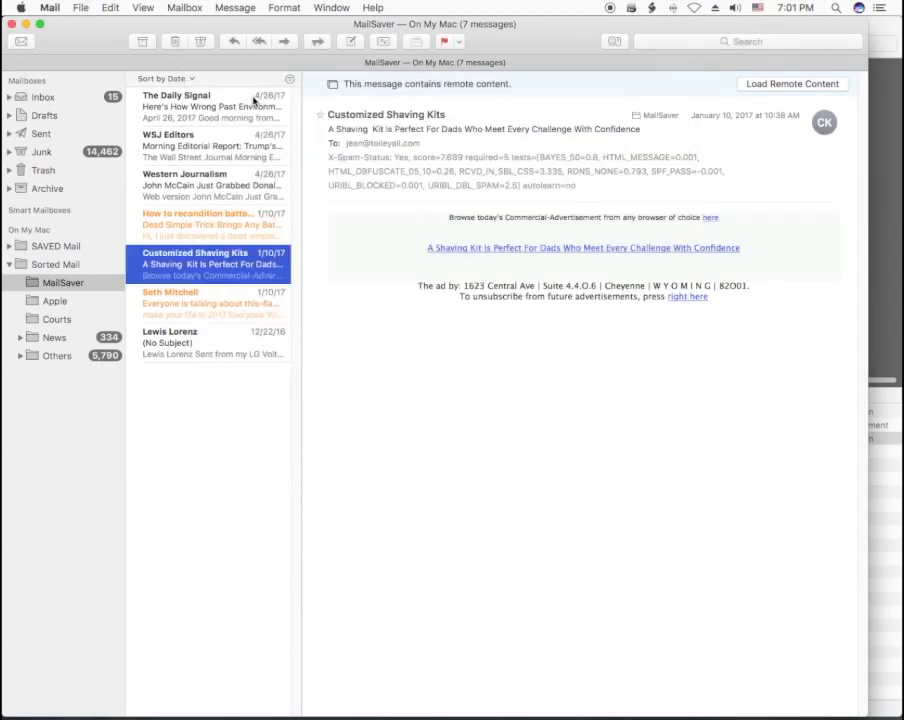
# Save the flashlight advertisement message to the Desktop as "950710" in Raw Message Source format.
pyautogui.press('Down')
pyautogui.press('super+shift+s')
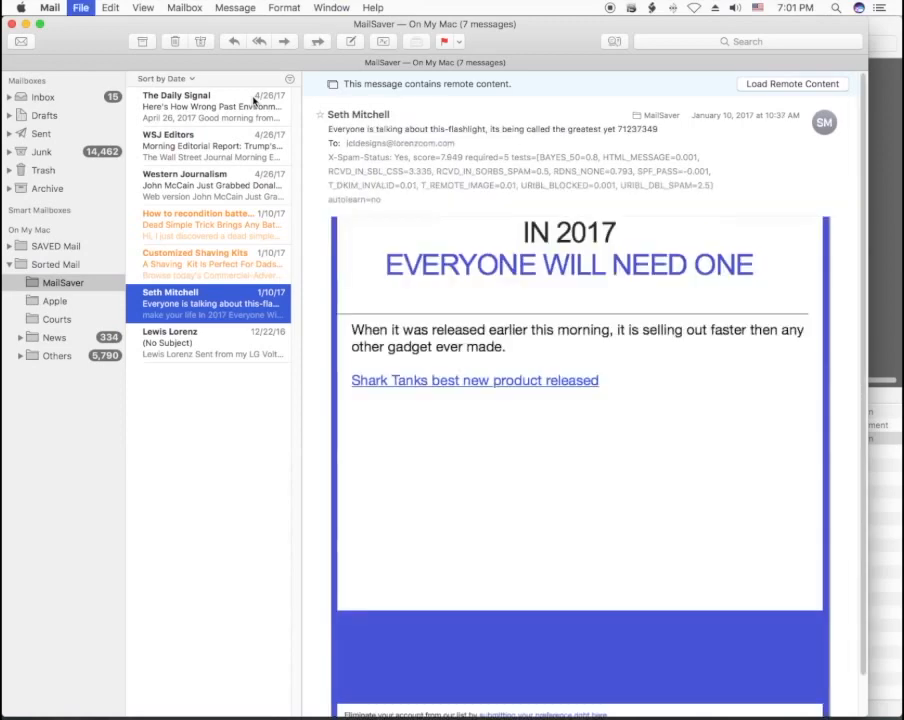
pyautogui.write('90275')
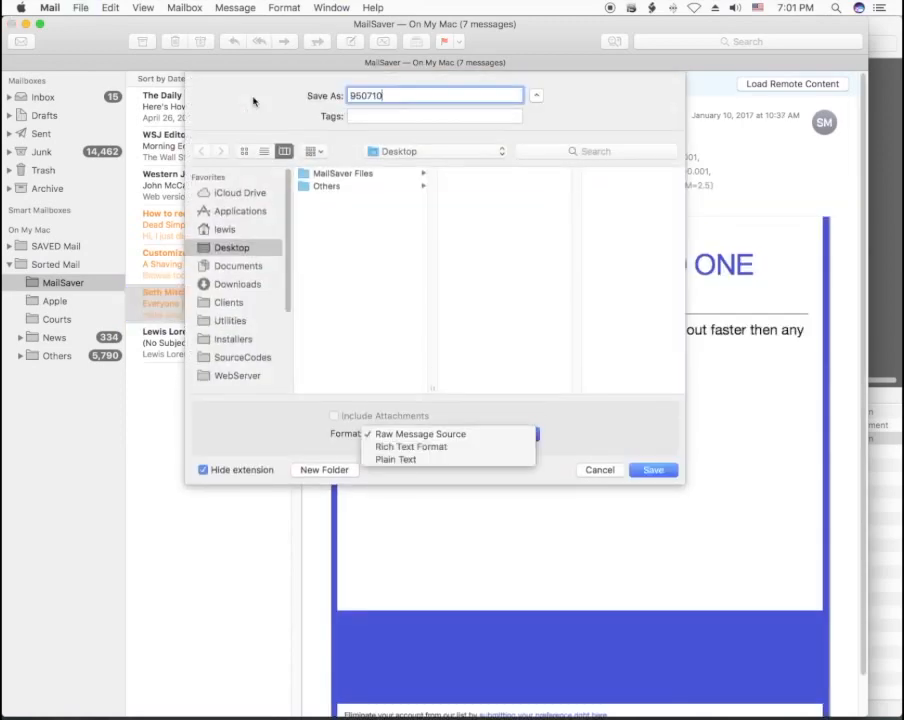
pyautogui.press('Return')
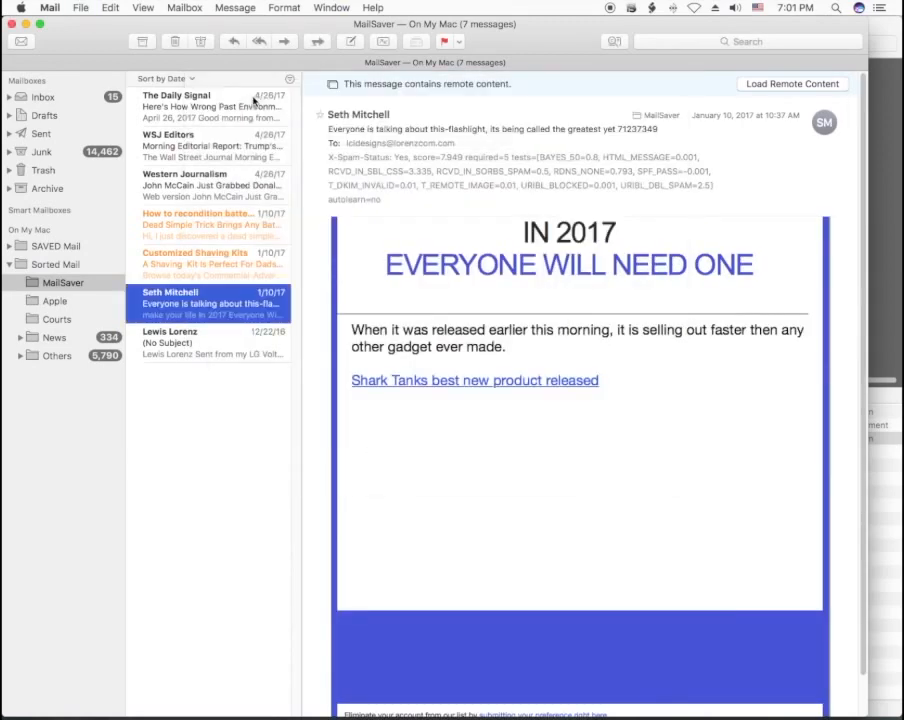
# Save the No Subject message with attachments as "919596", and reselect all messages in the MailSaver mailbox.
pyautogui.press('Down')
pyautogui.press('super+shift+s')
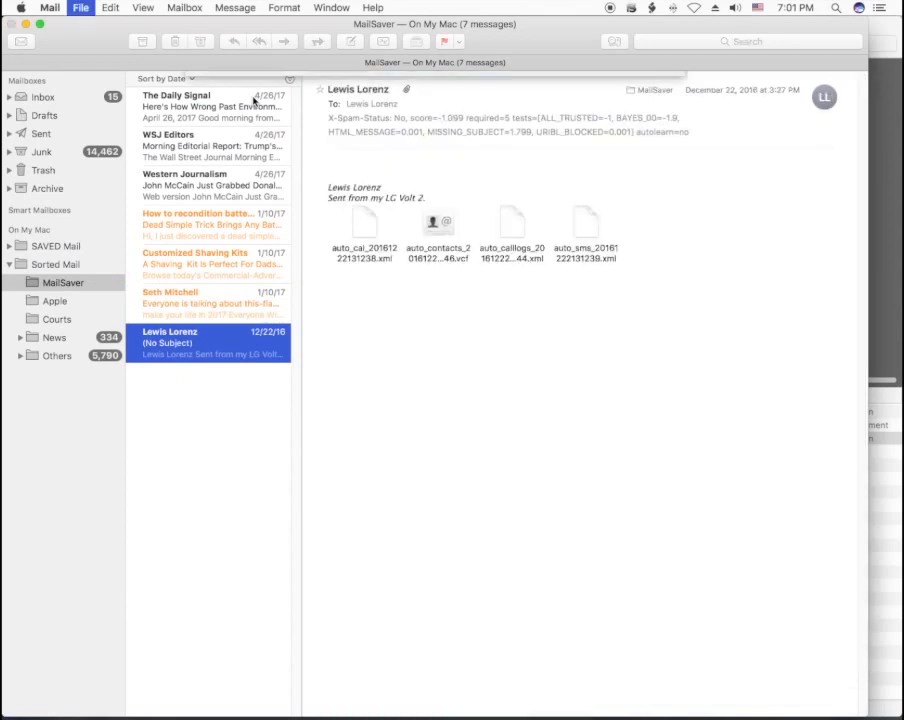
pyautogui.write('919596')
pyautogui.press('Return')
pyautogui.press('Return')
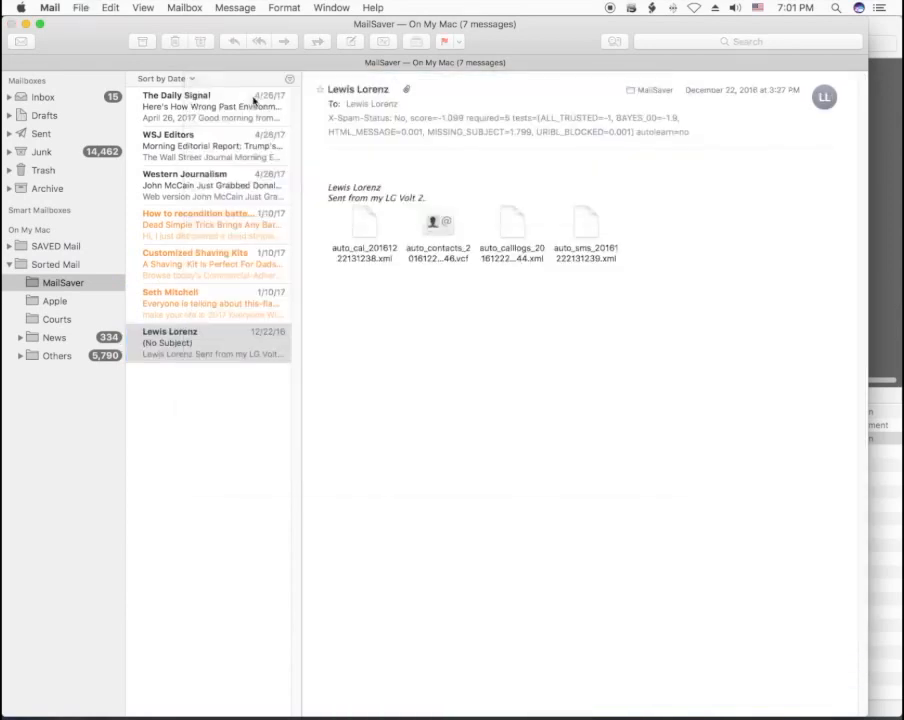
pyautogui.press('super+a')
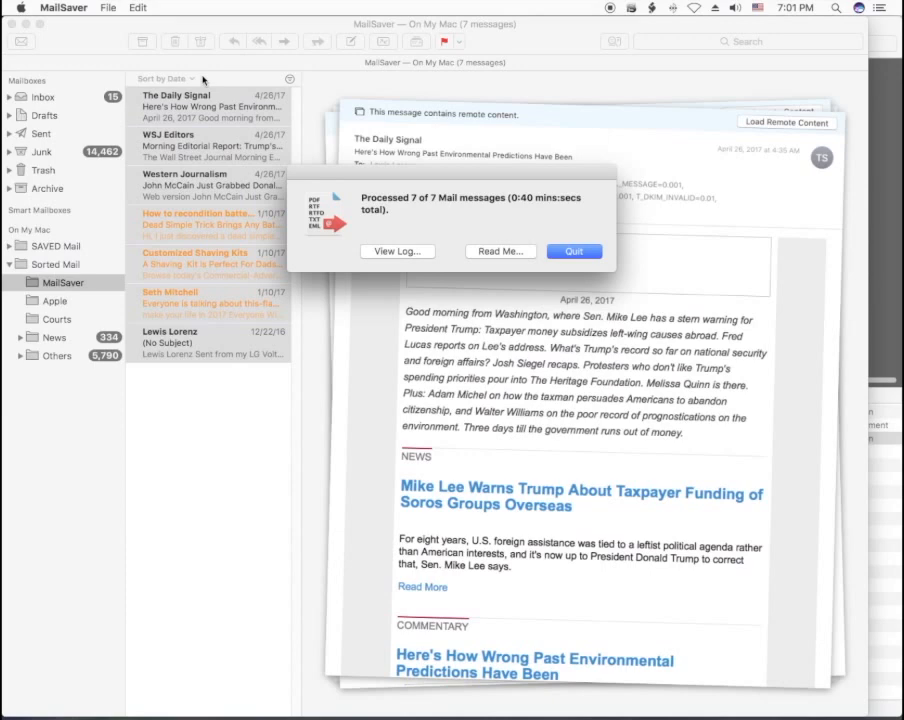
# View the export log, and open the Desktop's "MailSaver Files" folder in Finder with its column widened to show full file names.
pyautogui.click(410, 252)
pyautogui.moveTo(33, 703)
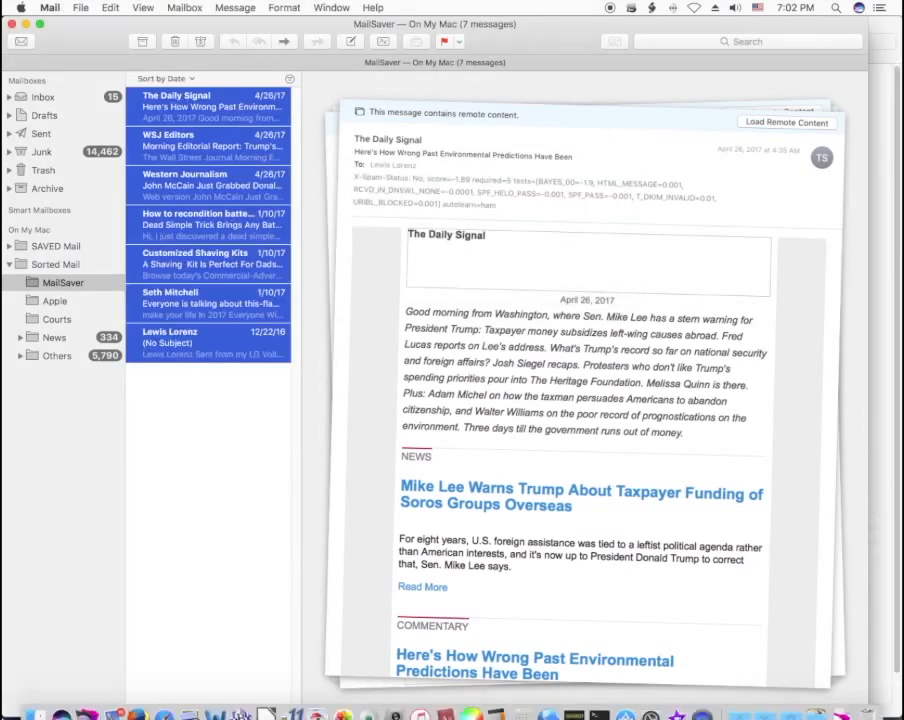
pyautogui.click(33, 703)
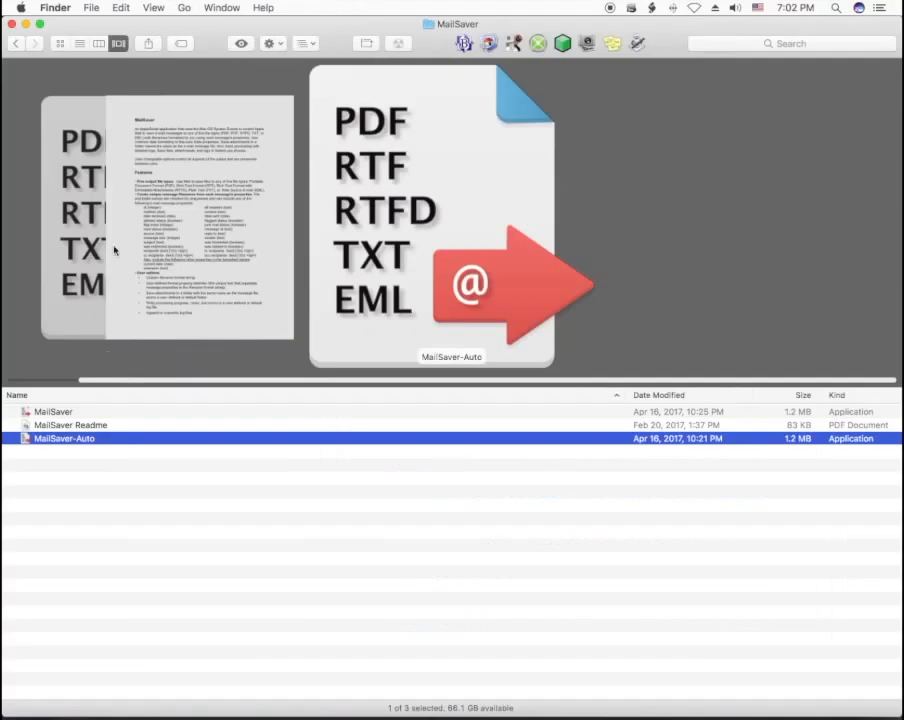
pyautogui.click(221, 7)
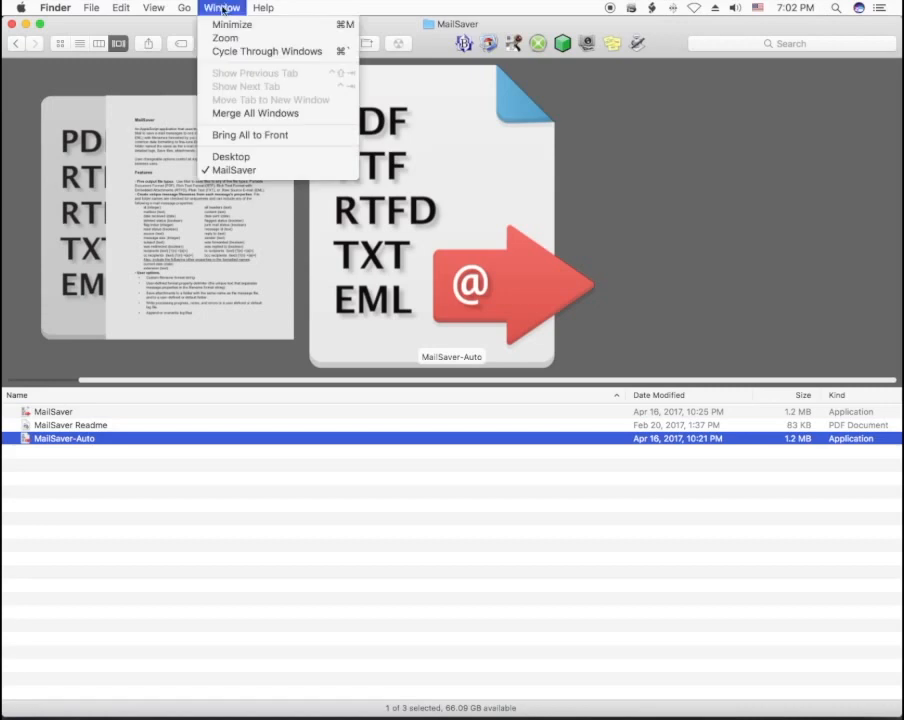
pyautogui.click(265, 158)
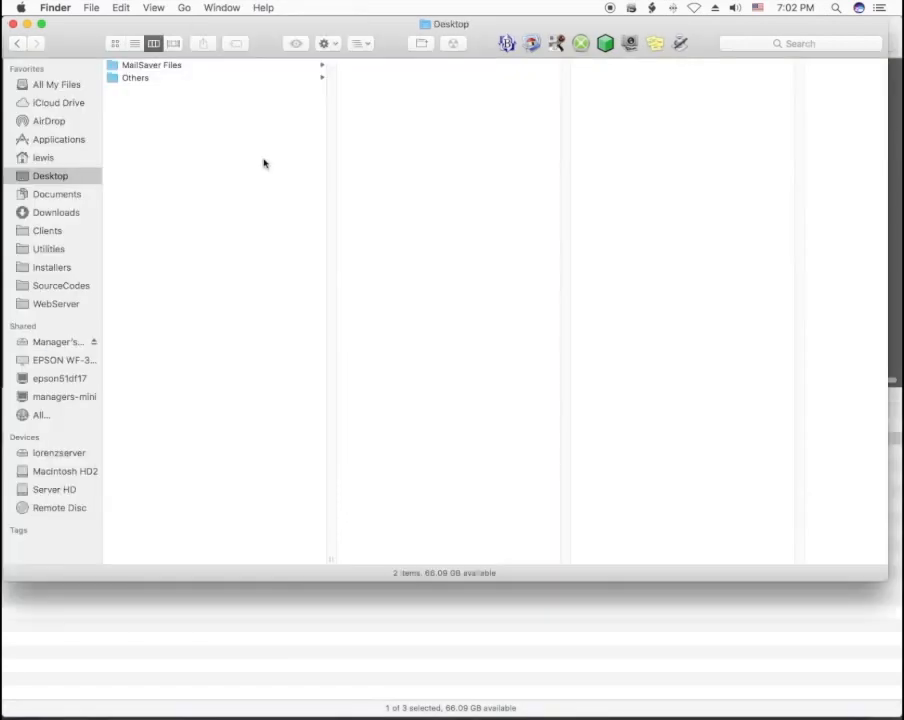
pyautogui.click(174, 64)
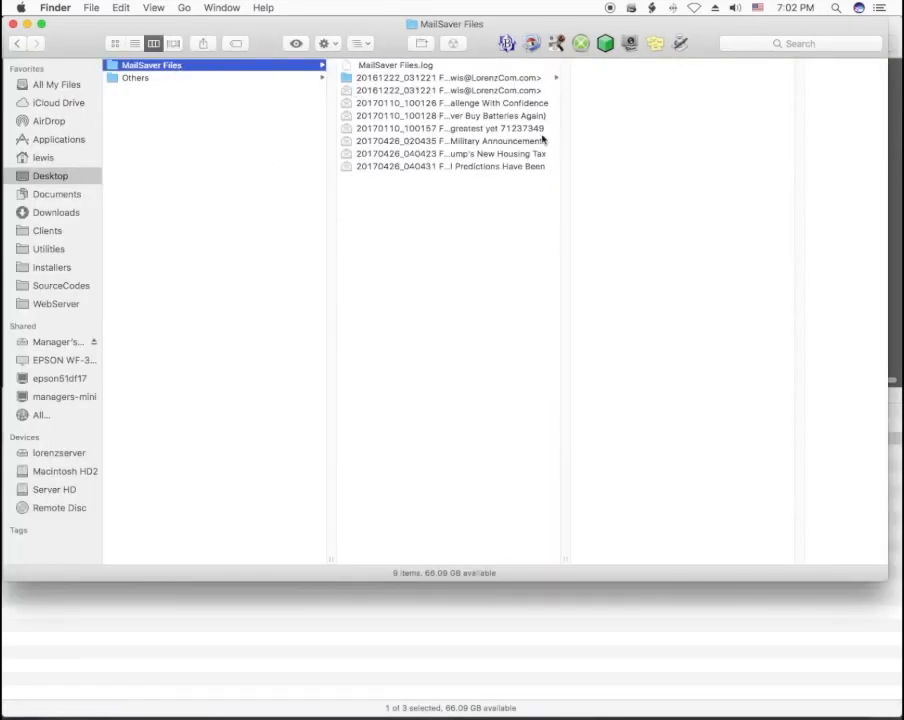
pyautogui.doubleClick(566, 554)
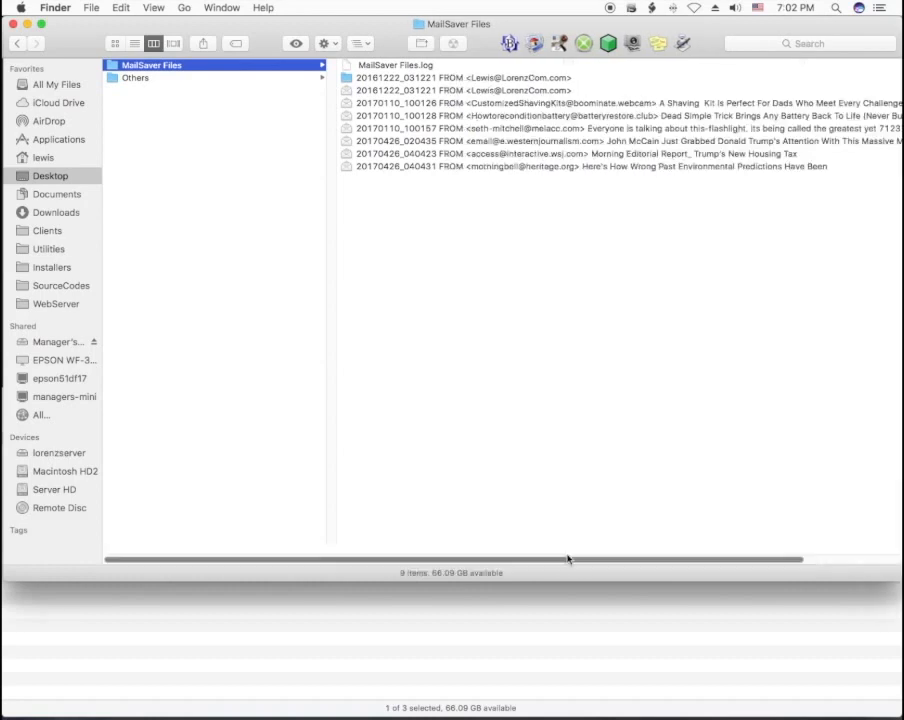
pyautogui.moveTo(557, 559); pyautogui.dragTo(706, 563)
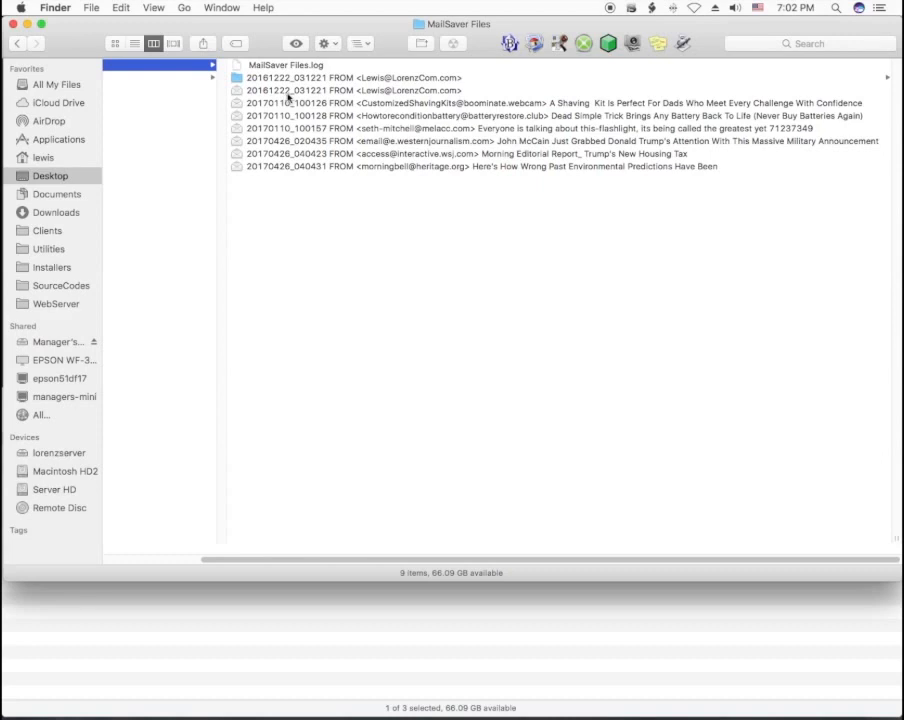
# Preview the exported message file starting with 20161222_031221, and open its matching attachments folder.
pyautogui.click(264, 92)
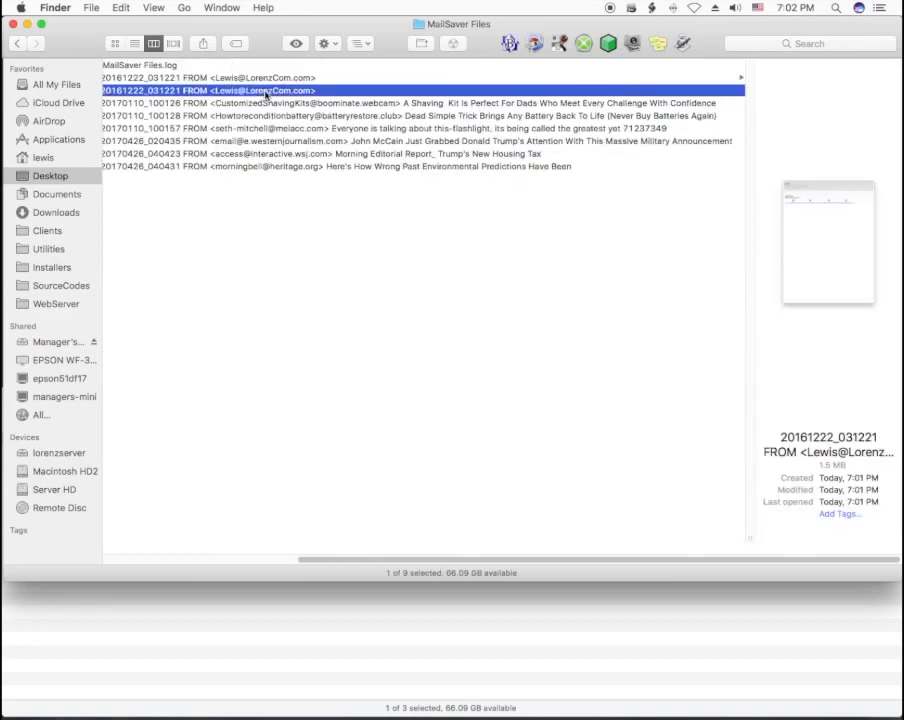
pyautogui.press('space')
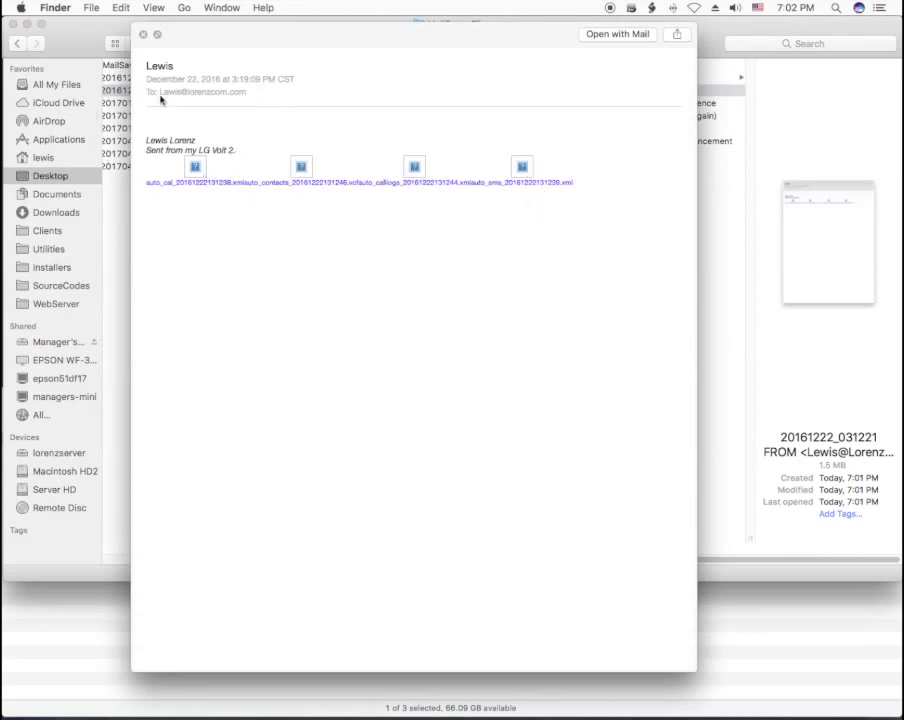
pyautogui.click(144, 35)
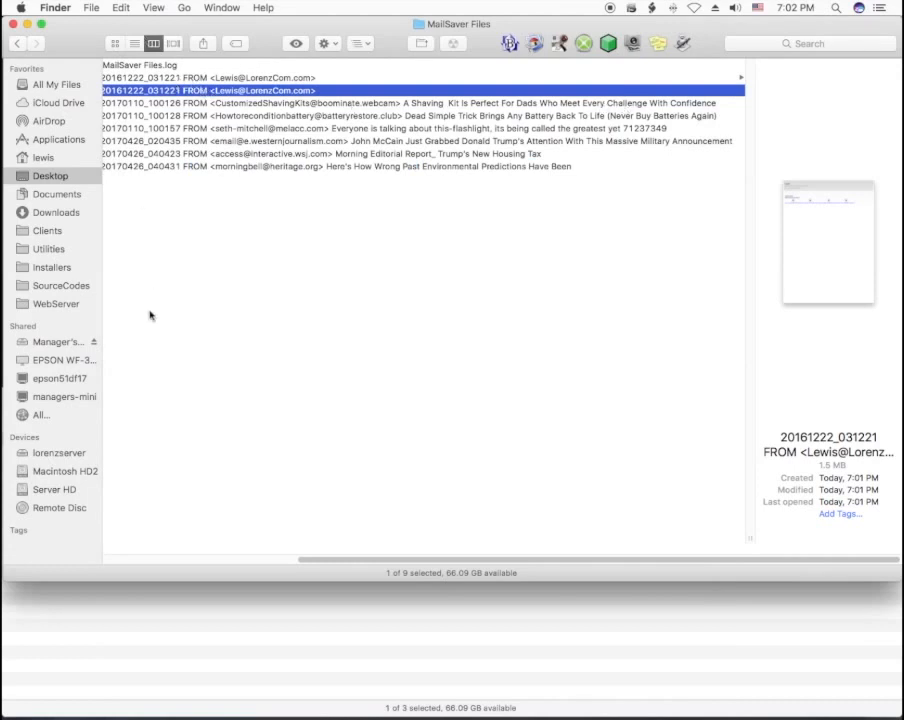
pyautogui.moveTo(301, 558); pyautogui.dragTo(240, 558)
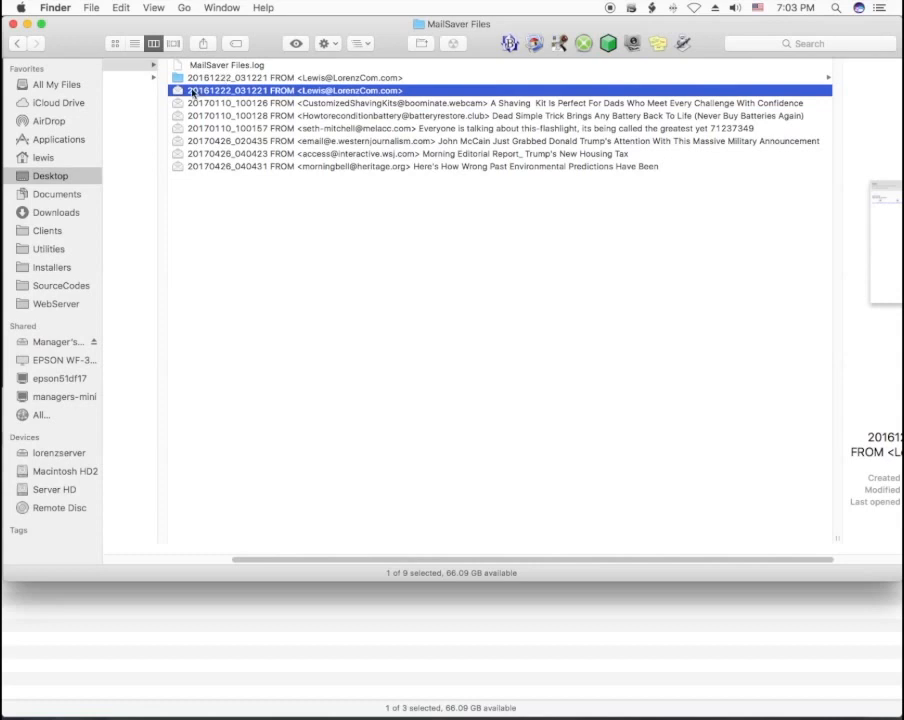
pyautogui.click(203, 78)
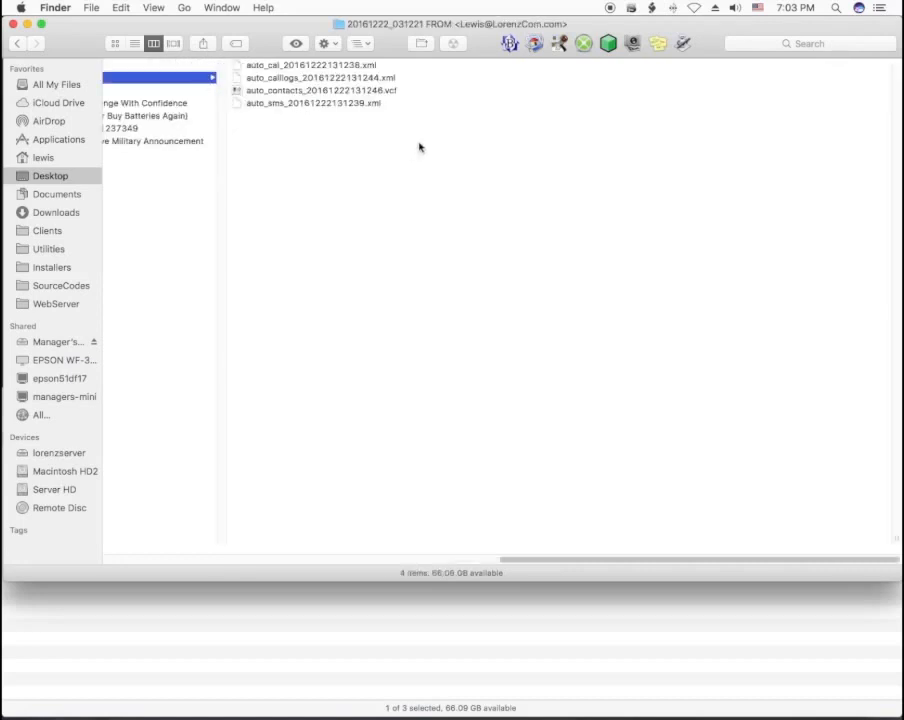
# Preview MailSaver Files.log in a widened window to review the export details of each message, and close the preview.
pyautogui.click(323, 561)
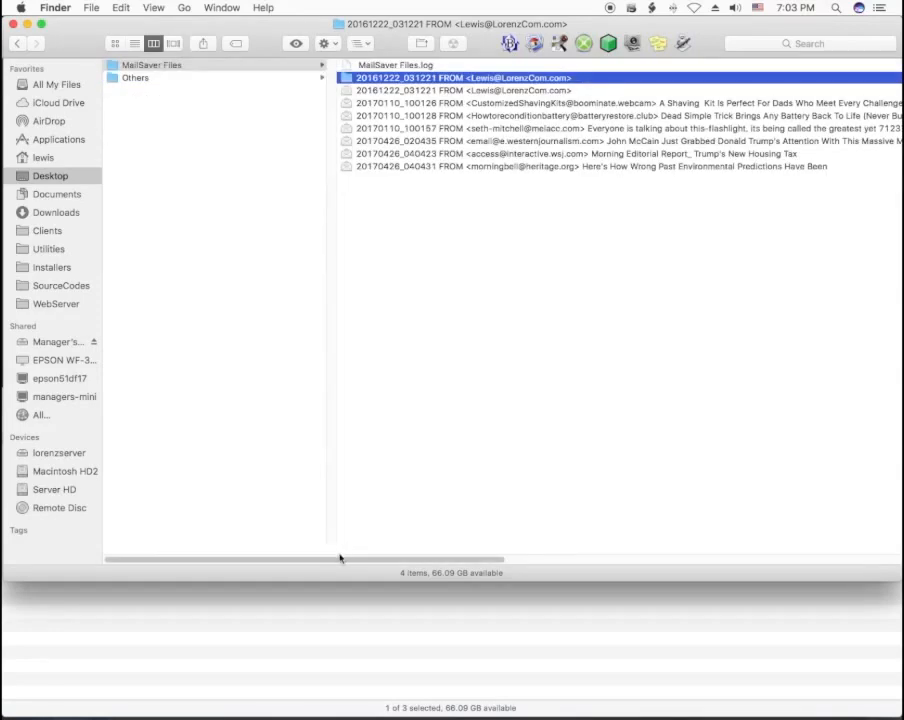
pyautogui.moveTo(339, 562); pyautogui.dragTo(430, 563)
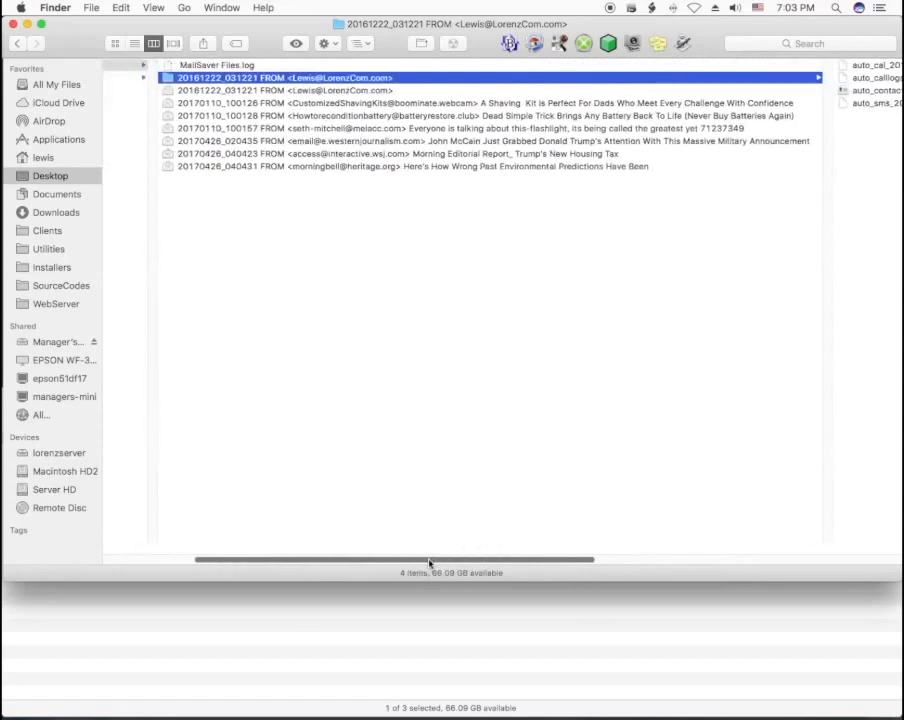
pyautogui.click(206, 65)
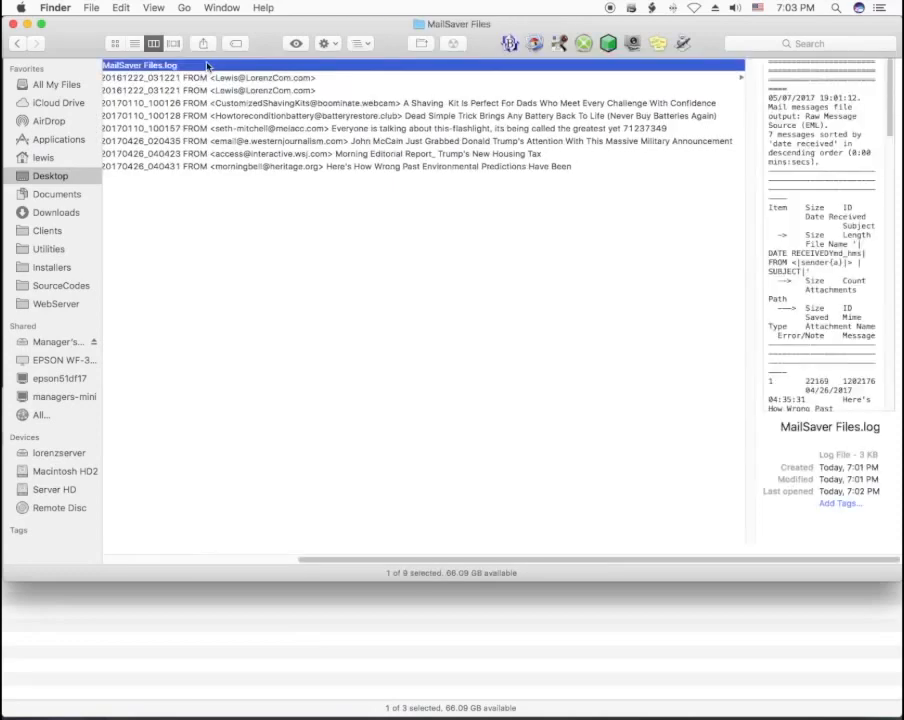
pyautogui.press('space')
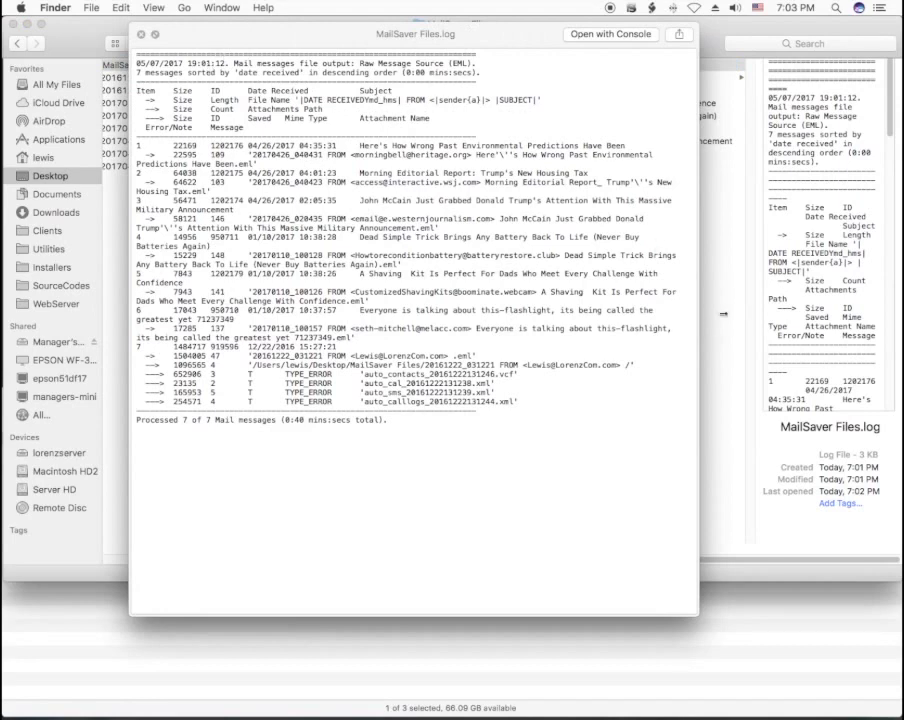
pyautogui.moveTo(702, 318); pyautogui.dragTo(900, 318)
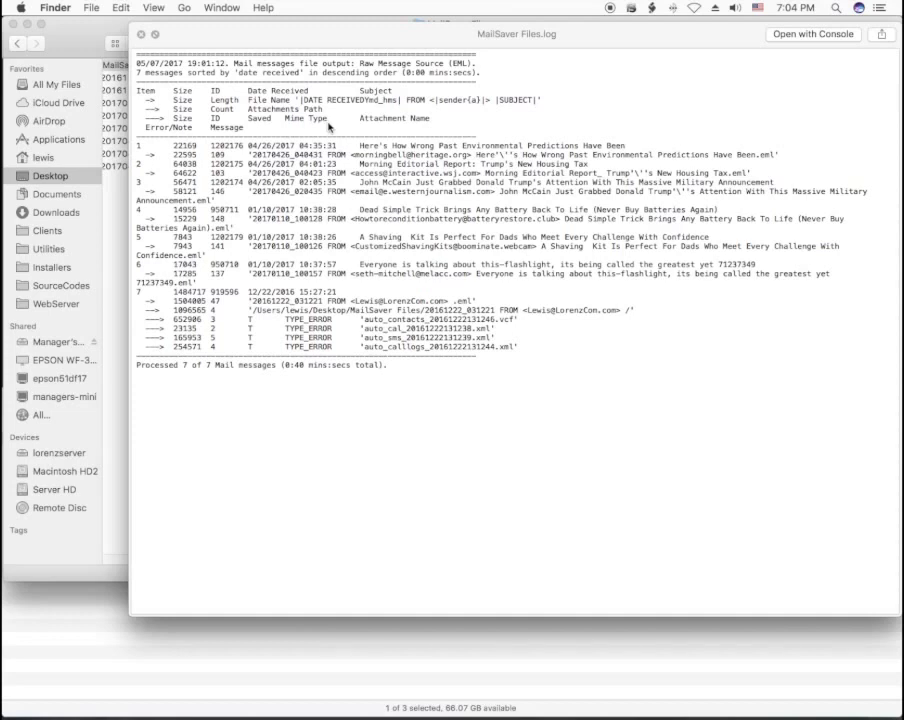
pyautogui.click(141, 35)
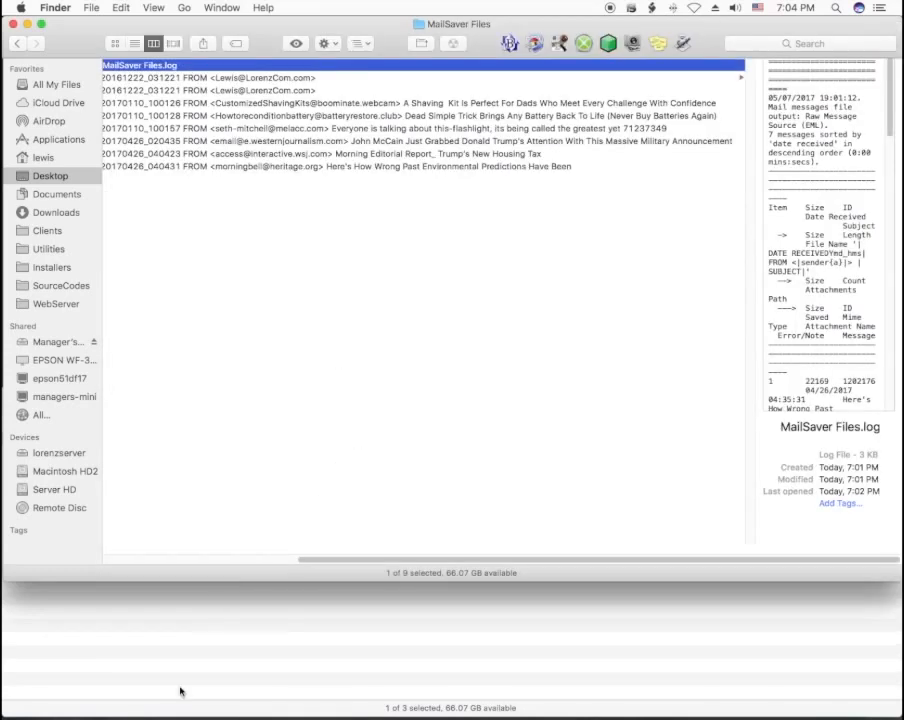
# Switch to Mail and run the MailSaver-Auto script on all the selected messages.
pyautogui.moveTo(135, 702)
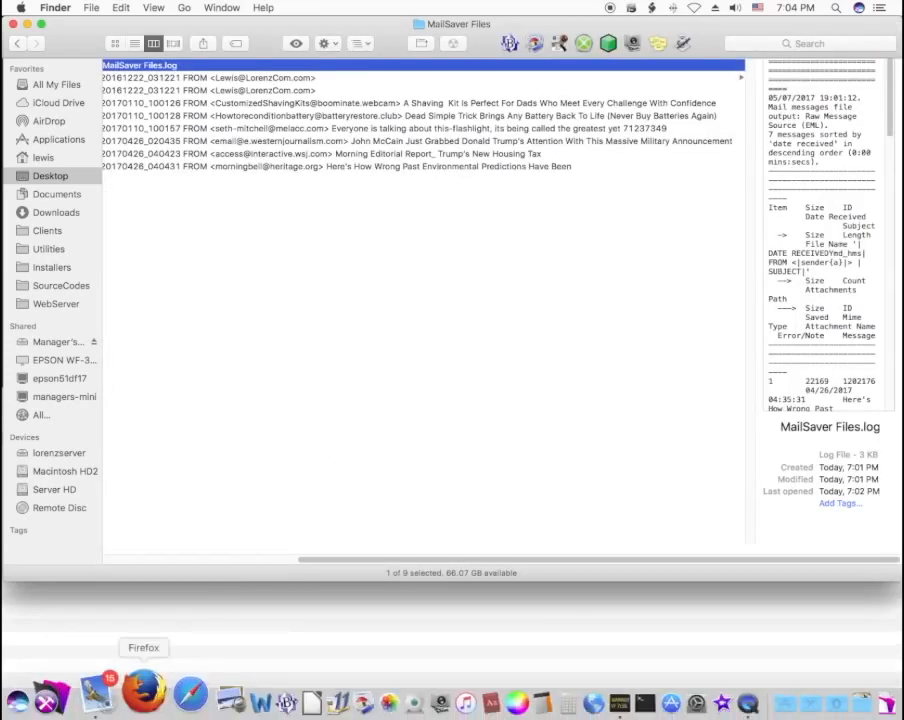
pyautogui.click(113, 704)
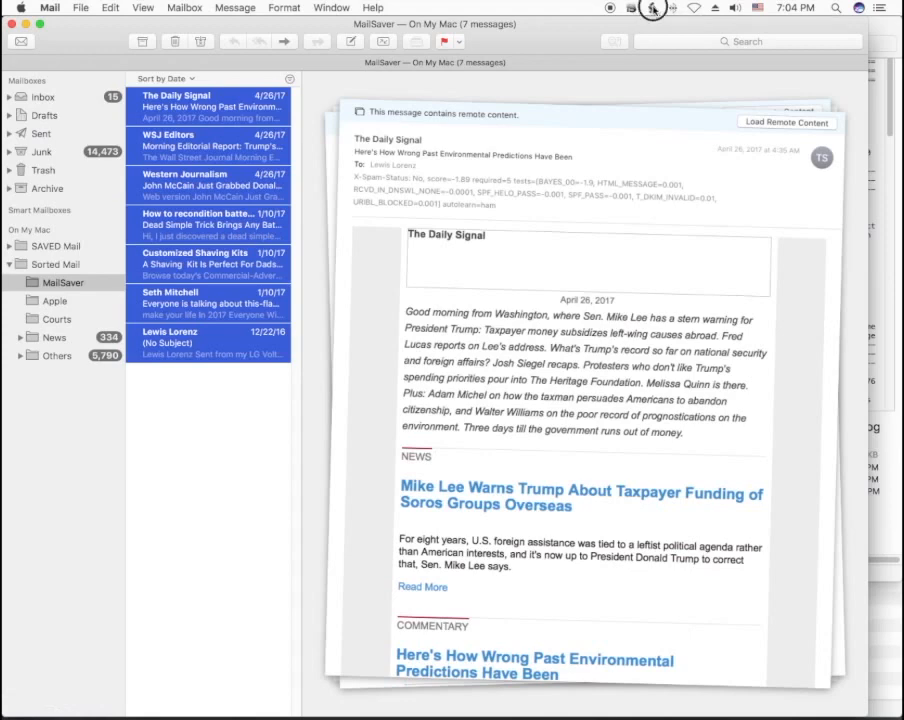
pyautogui.click(653, 9)
pyautogui.moveTo(664, 119)
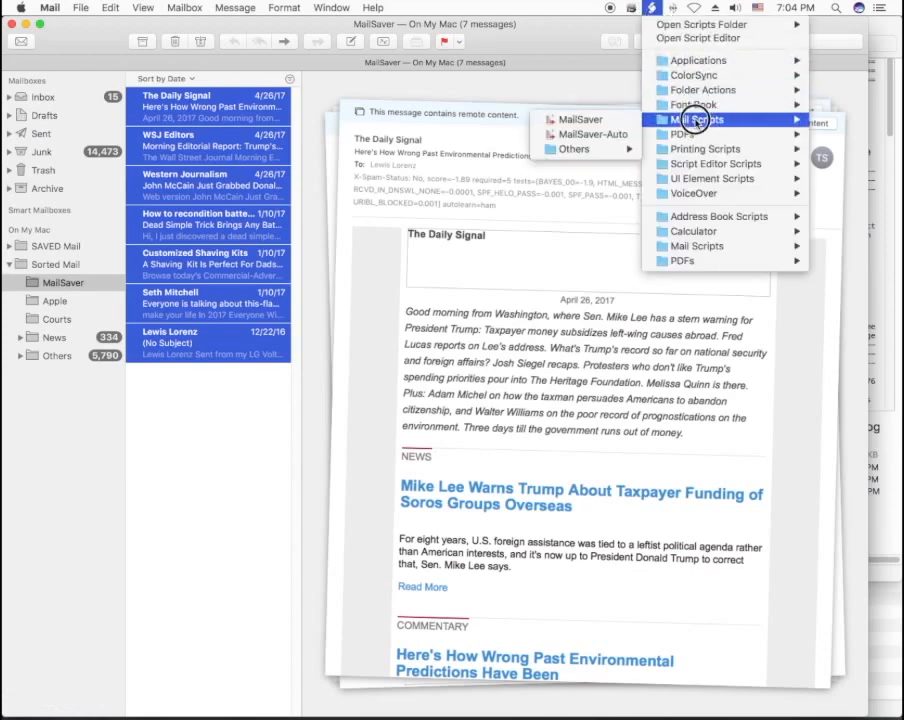
pyautogui.click(617, 134)
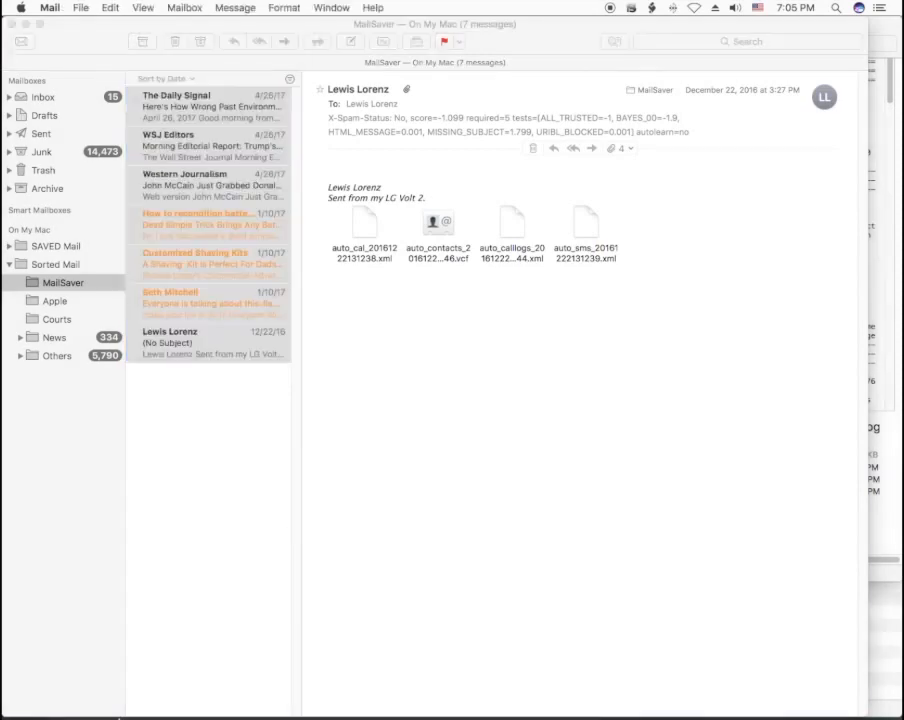
# Switch to Finder to examine the newly exported files, and preview both runs in MailSaver Files.log in a widened window.
pyautogui.click(38, 698)
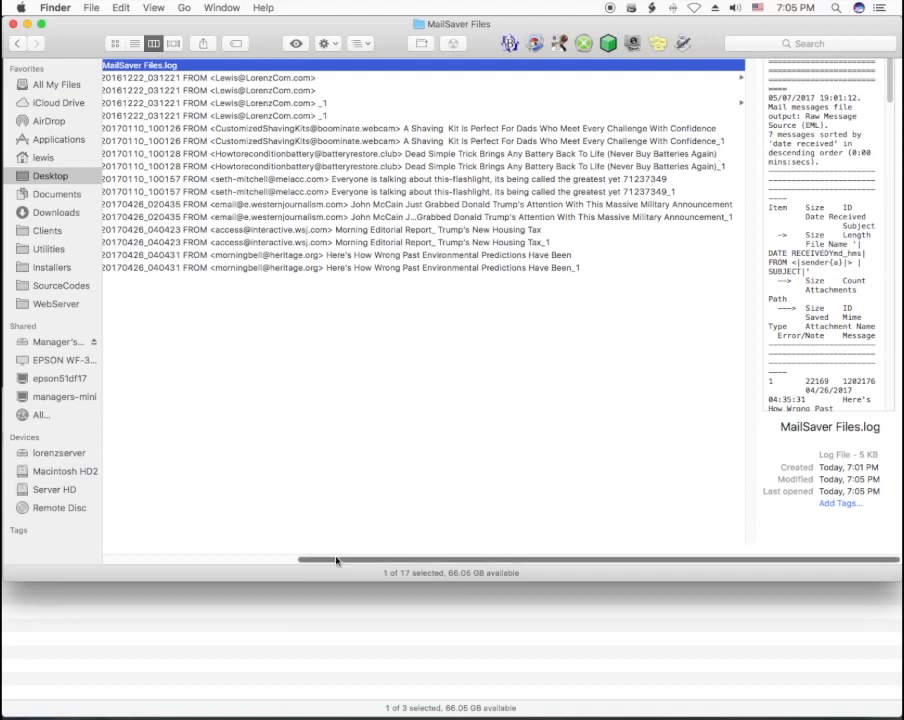
pyautogui.moveTo(335, 558); pyautogui.dragTo(292, 557)
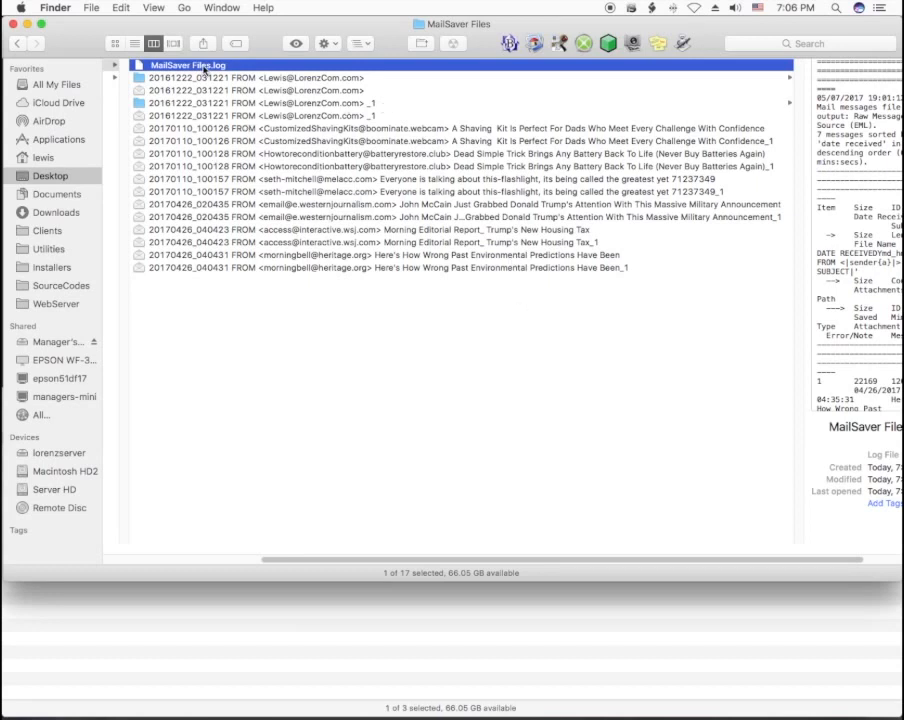
pyautogui.press('space')
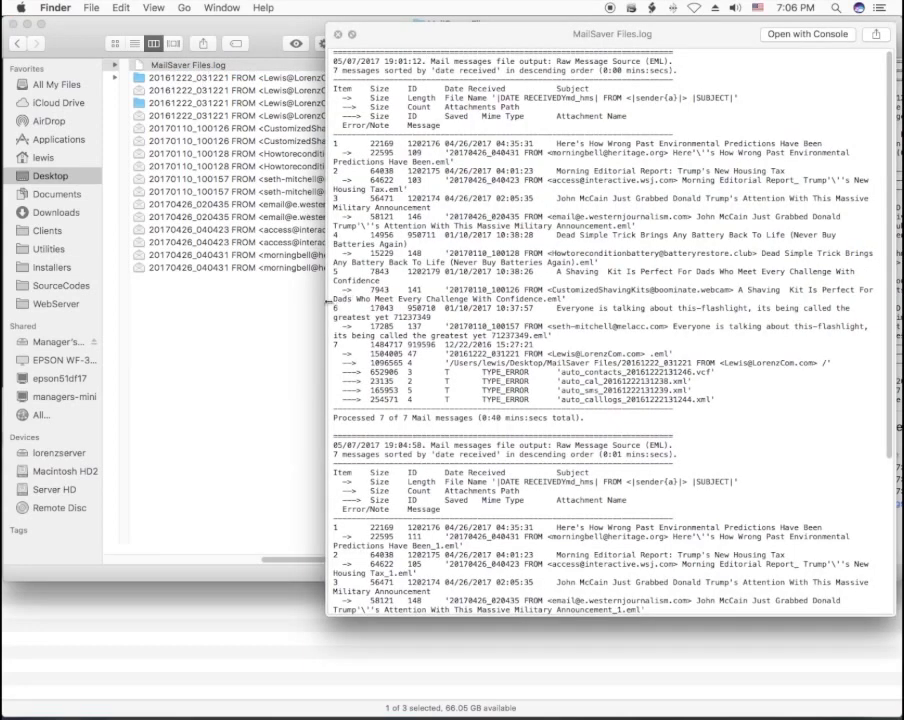
pyautogui.moveTo(326, 304); pyautogui.dragTo(30, 356)
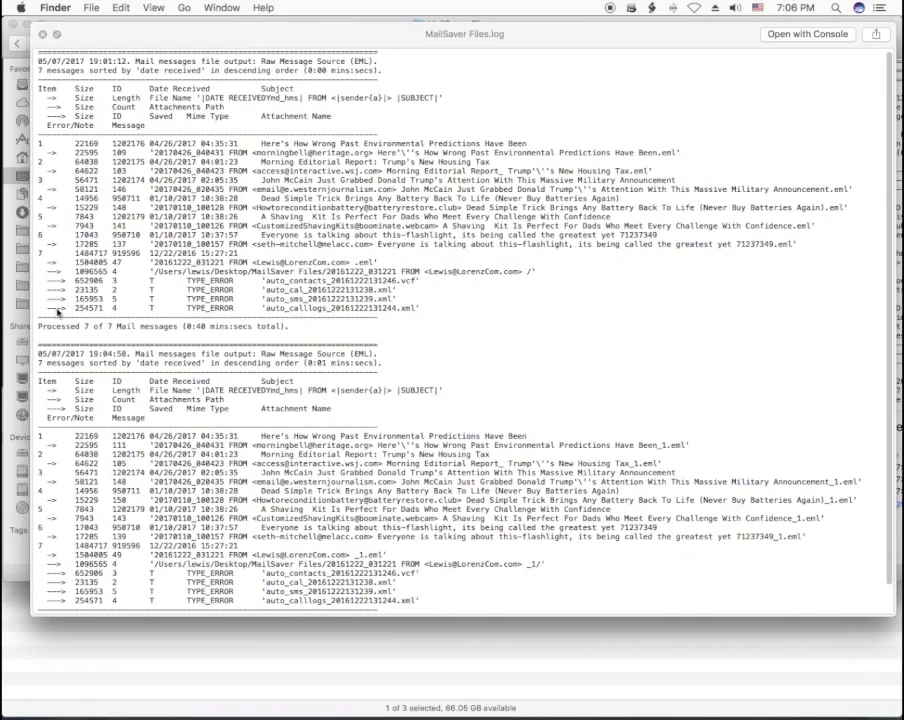
pyautogui.scroll(-1, 446, 246)
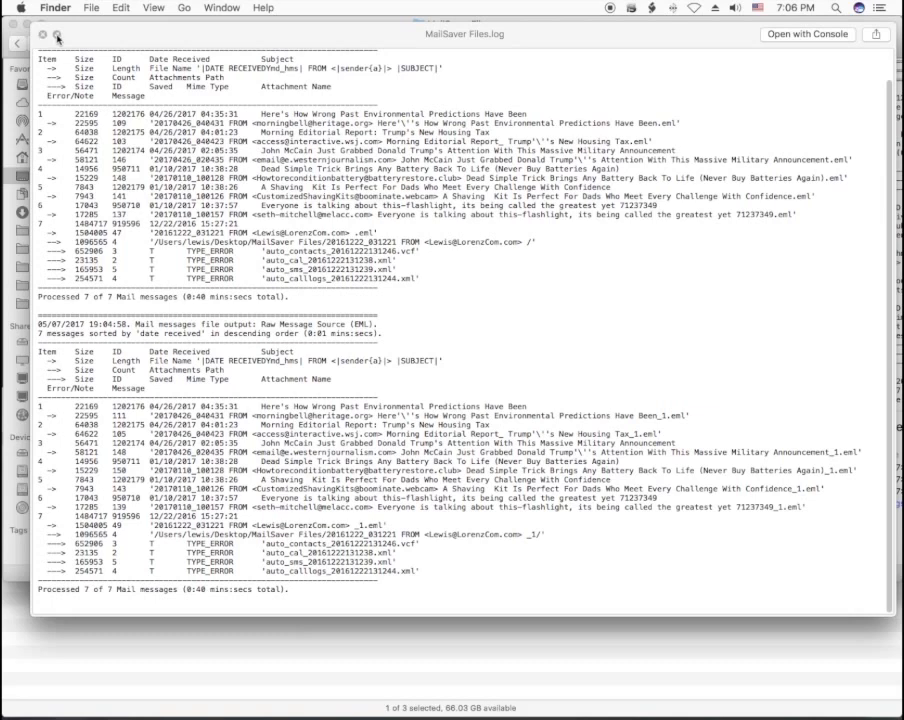
pyautogui.click(43, 36)
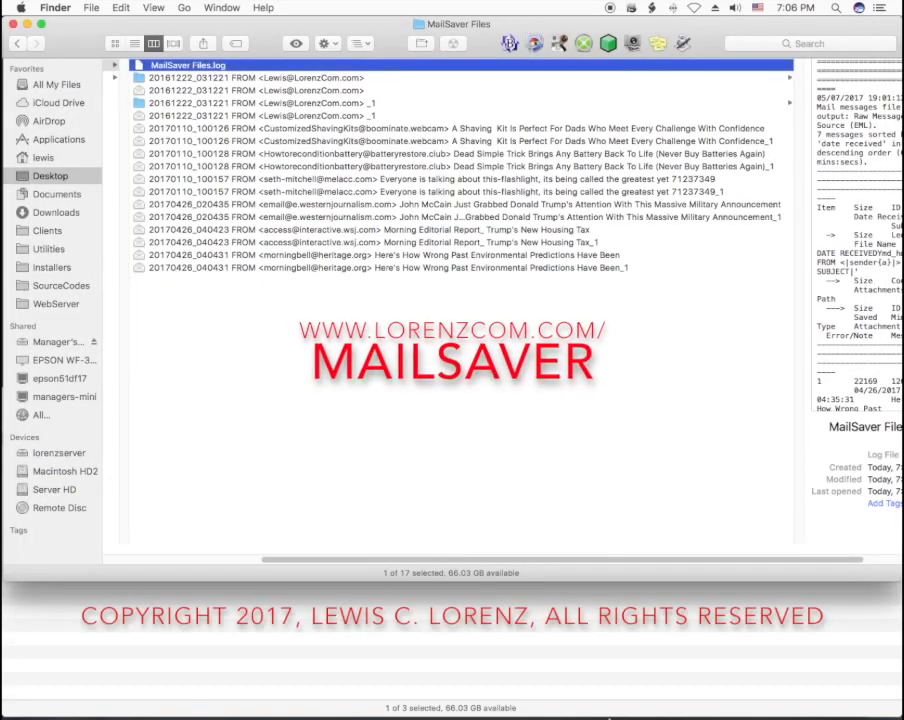
pyautogui.moveTo(600, 717)
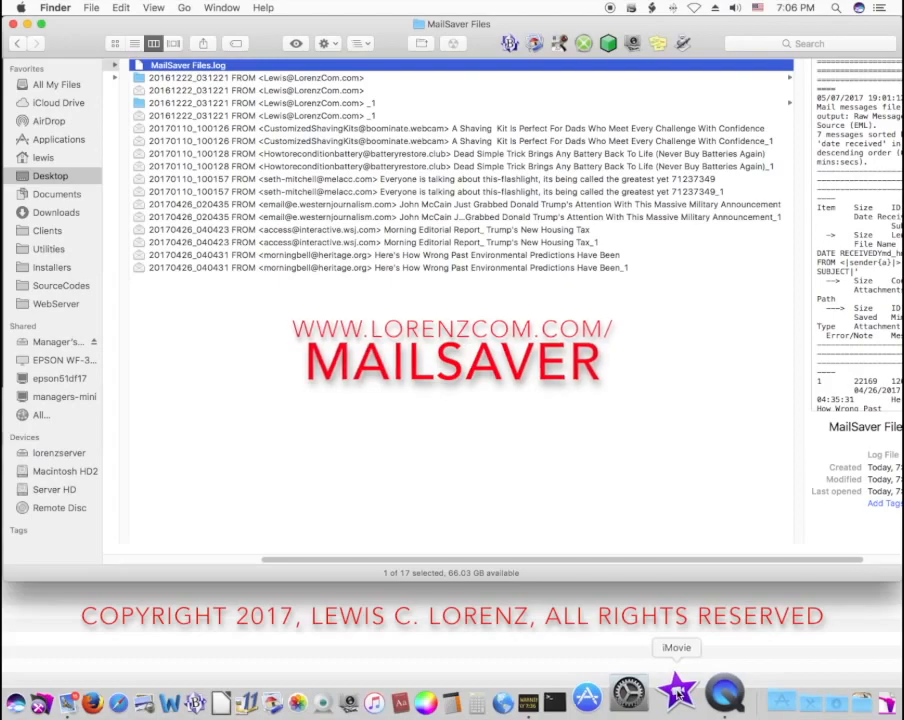